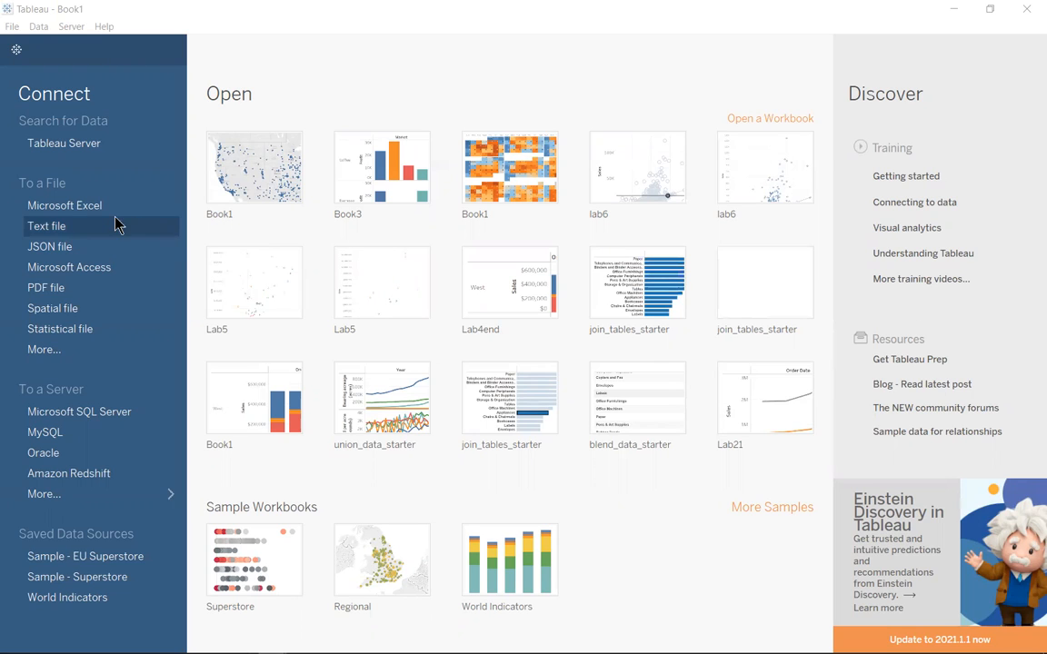
Connect to the data source file Sample - Superstore Subset (Excel).tds in the Video folder
left_click(55, 355)
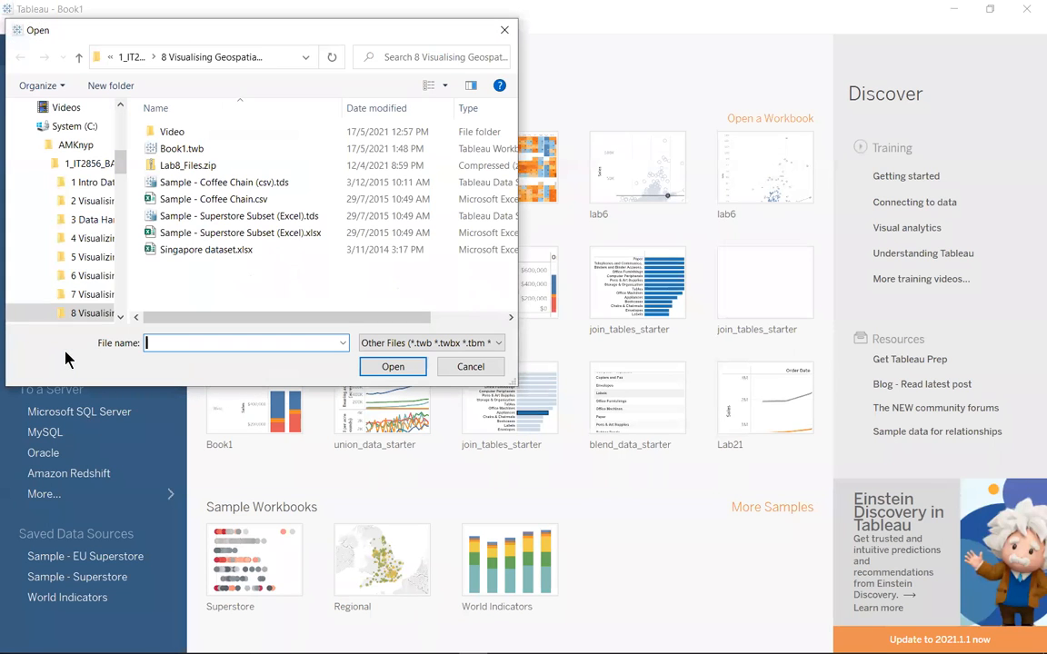
double_click(181, 134)
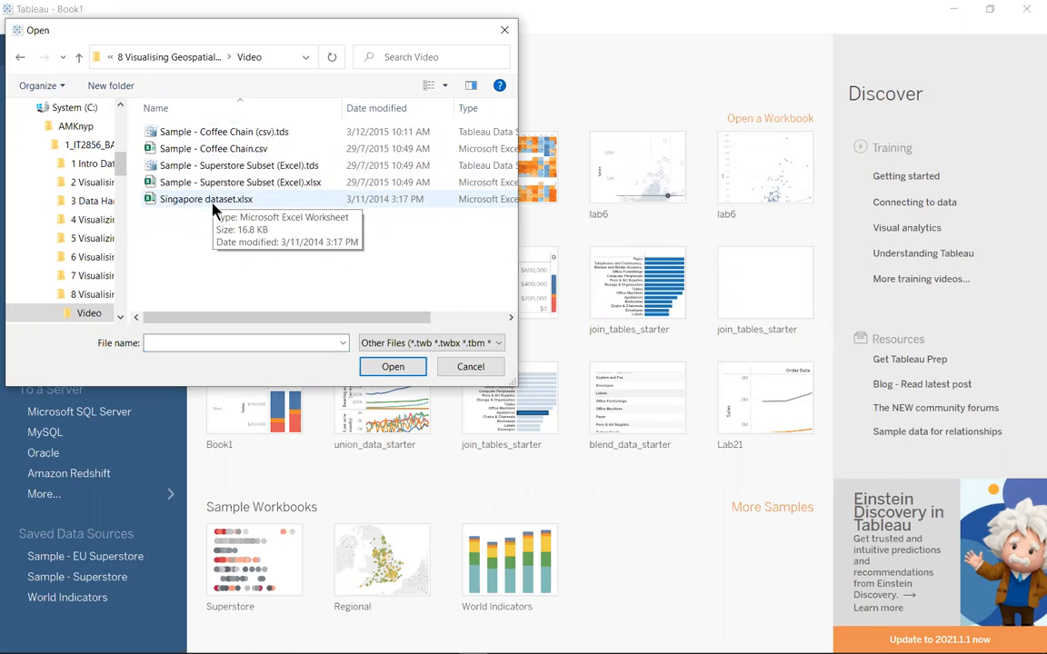
left_click(238, 165)
left_click(393, 367)
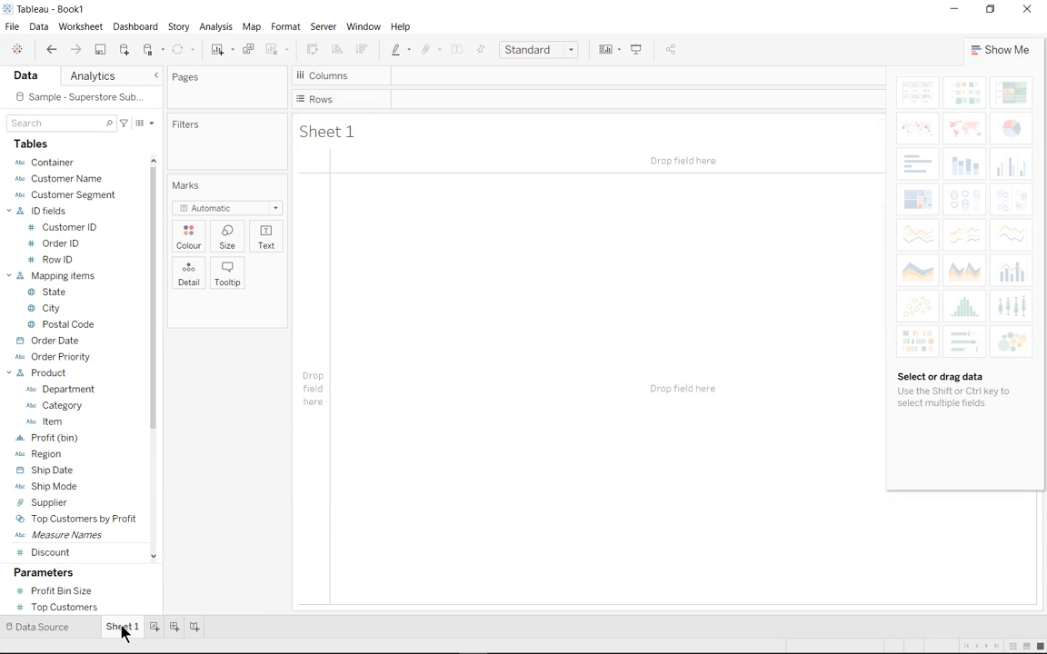
Plot State as a symbol map on Sheet 1 and add Postal Code as a detail level of the marks
left_click(62, 292)
double_click(116, 303)
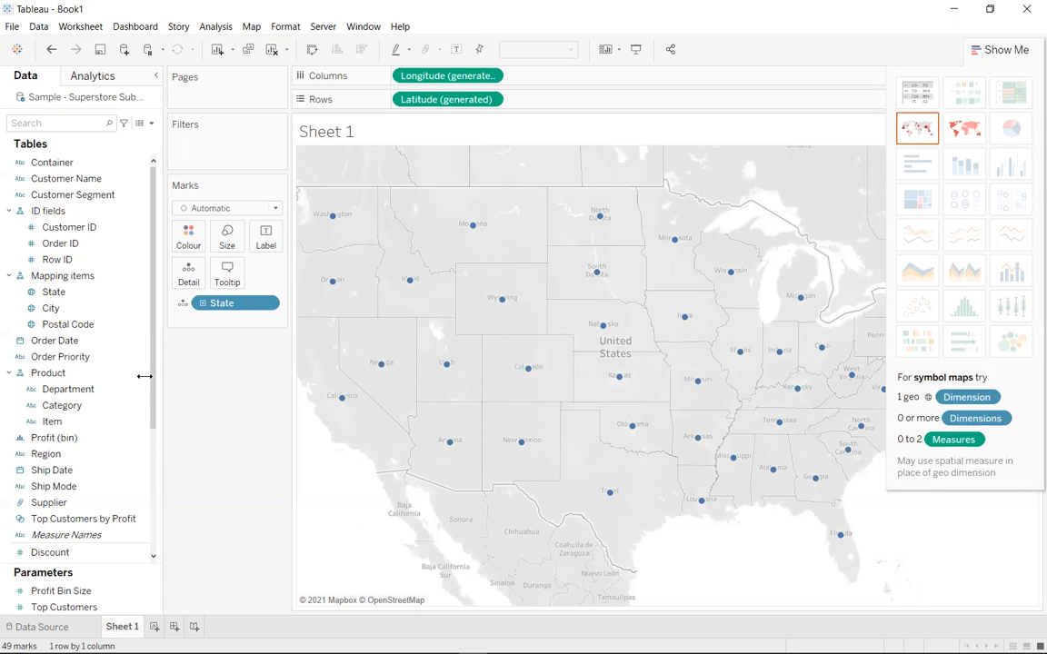
left_click(76, 325)
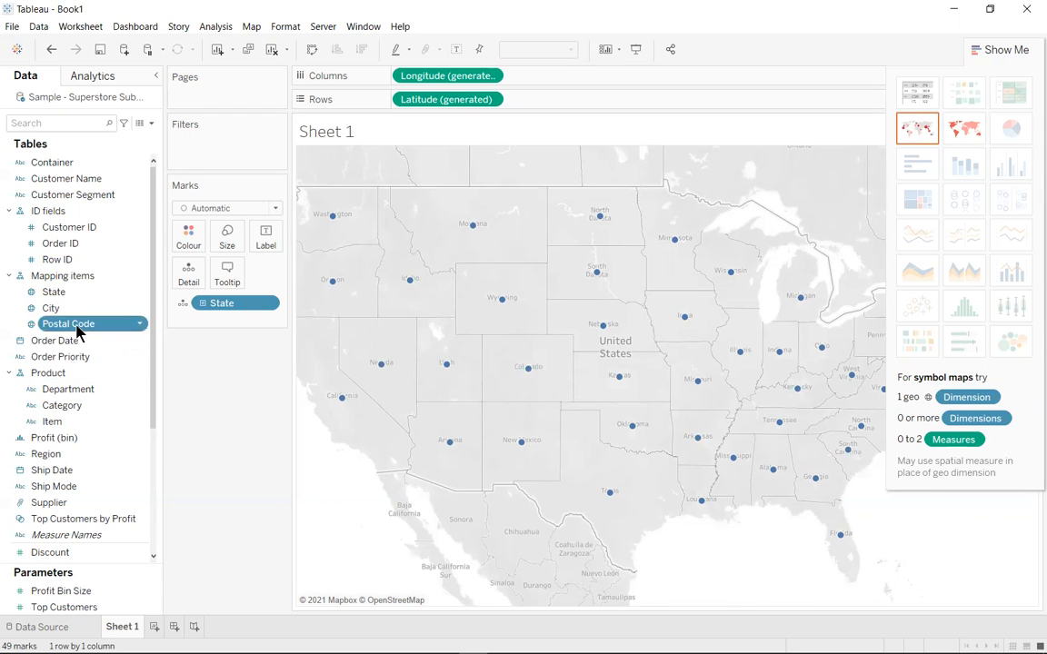
left_click_drag(78, 332, 187, 286)
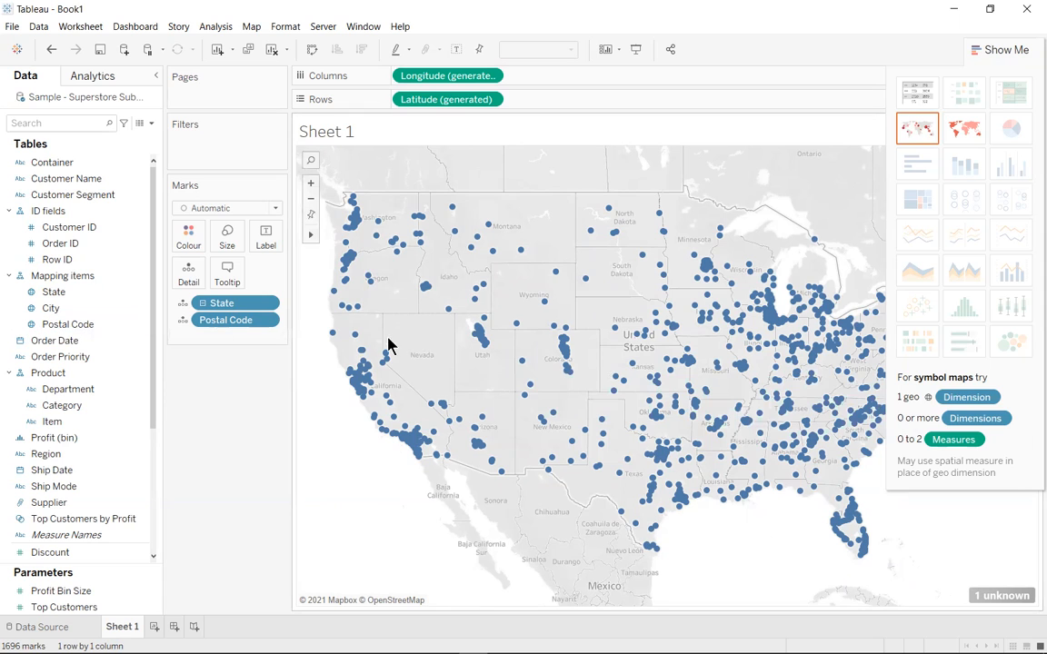
Check which geographic role is assigned to the Postal Code field, leaving the role as it is
mouse_move(383, 352)
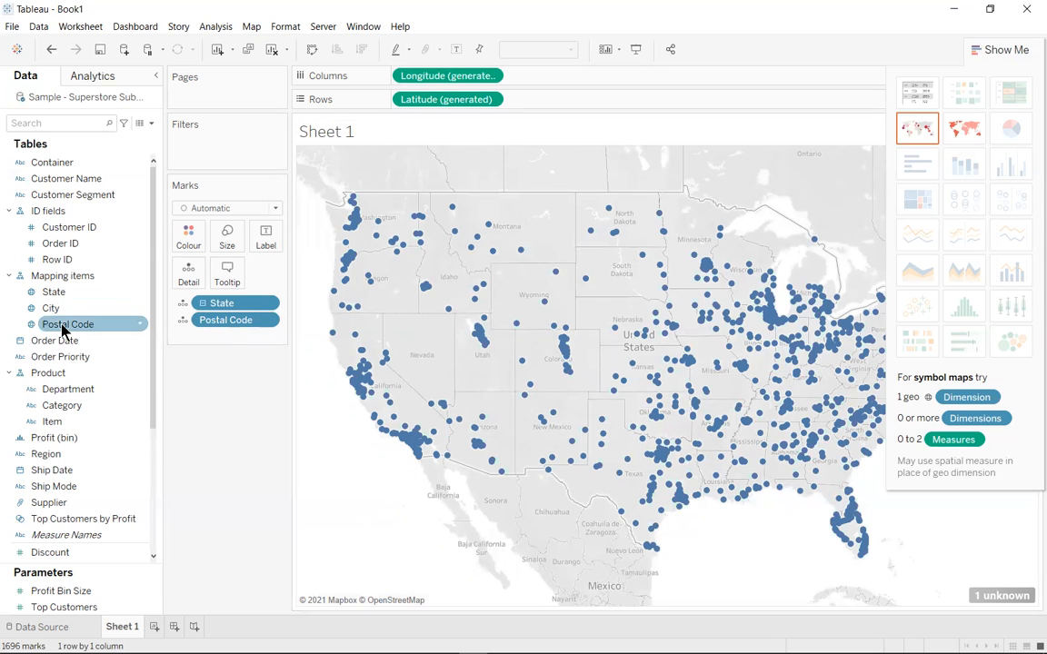
left_click(139, 324)
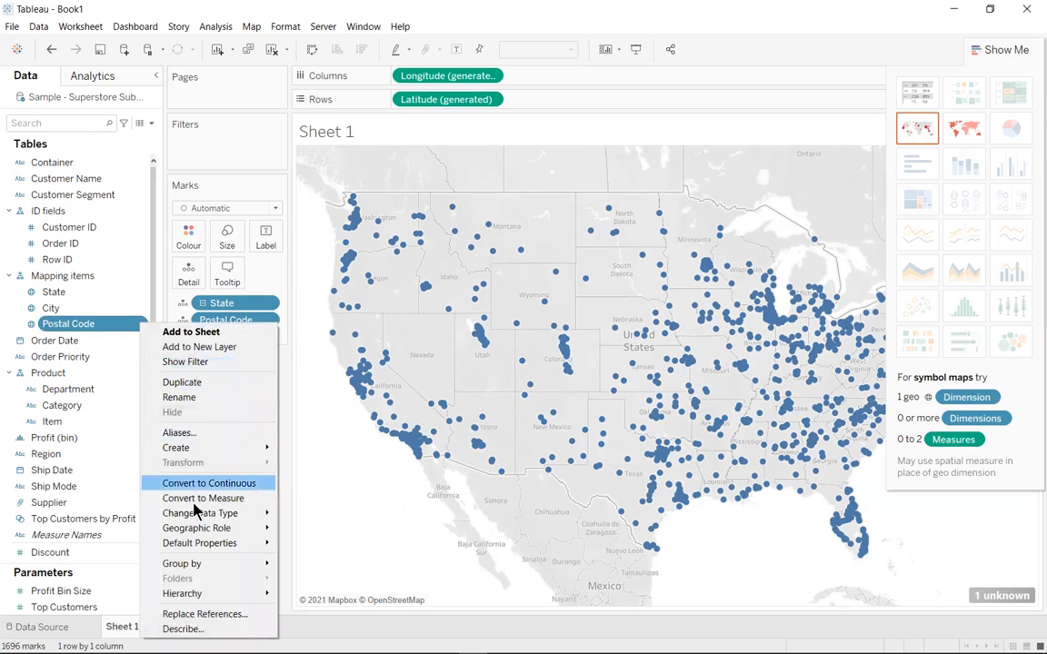
mouse_move(227, 532)
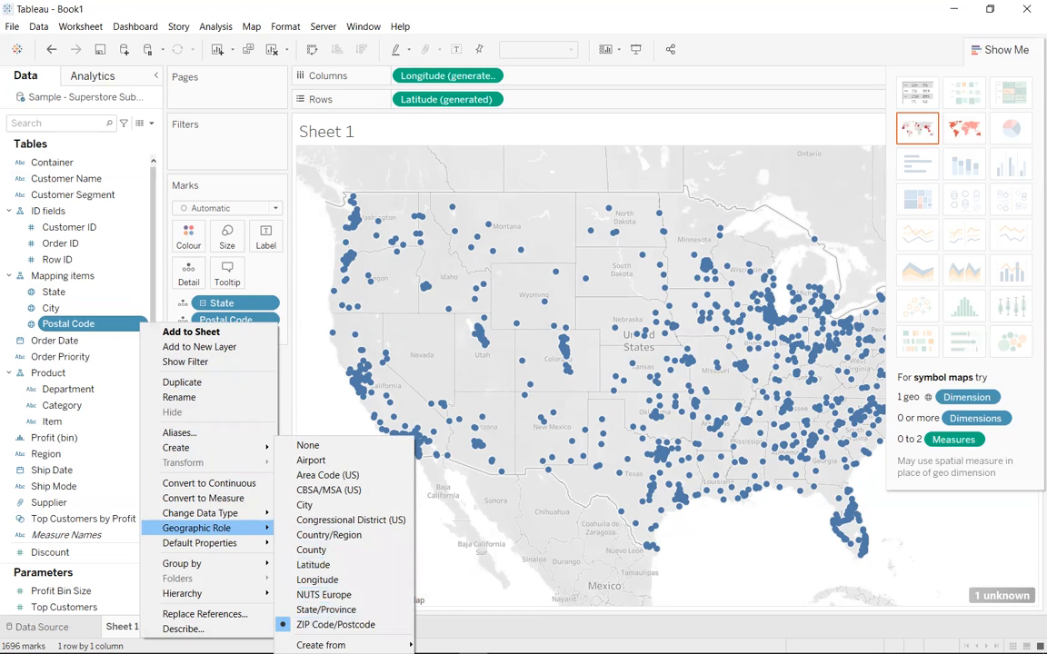
left_click(634, 501)
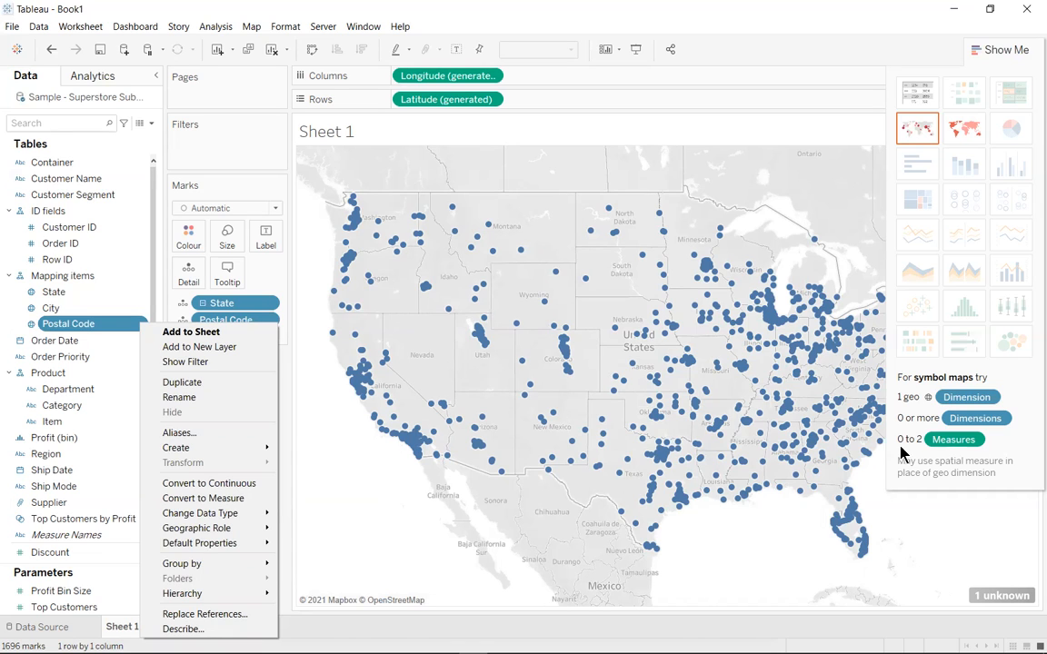
left_click(346, 520)
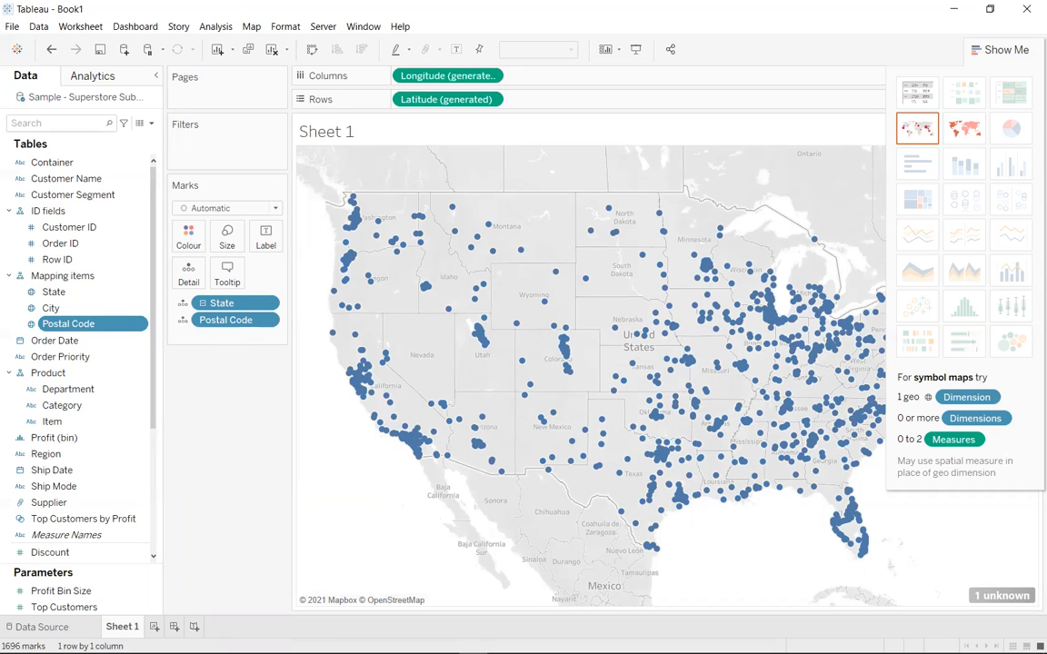
Create a new worksheet with a filled map of State and colour the states by Profit (bin)
left_click(154, 627)
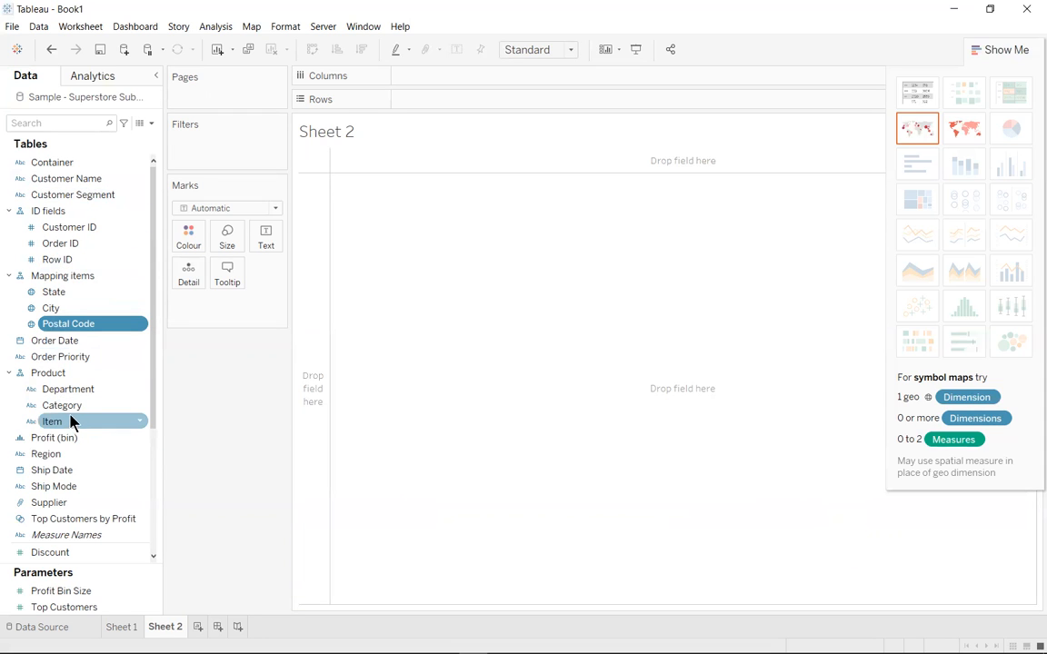
left_click(9, 211)
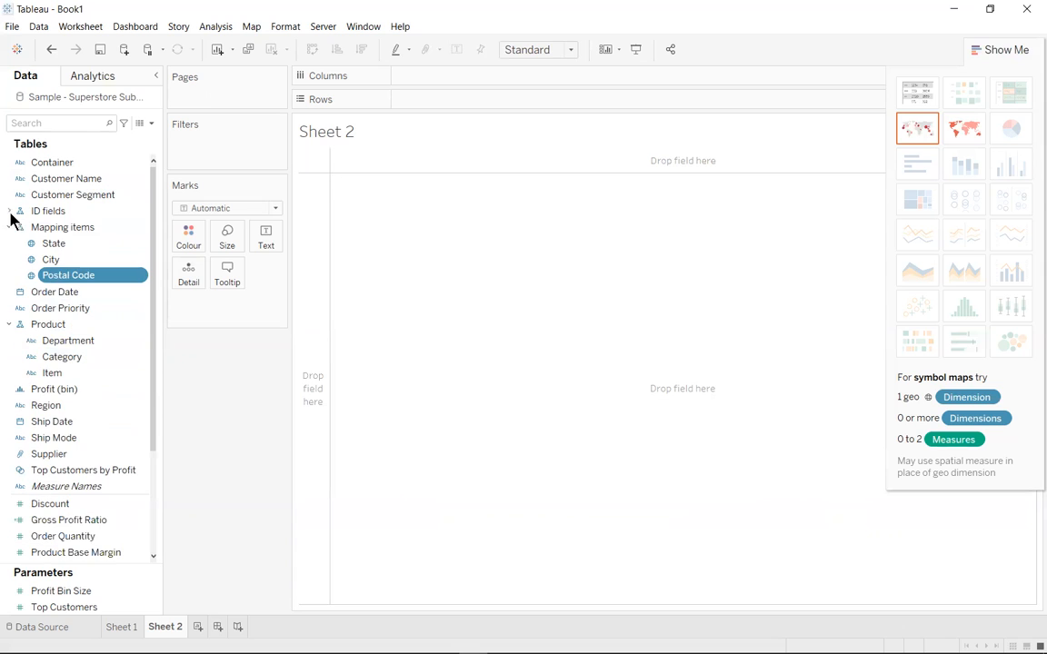
left_click(49, 248)
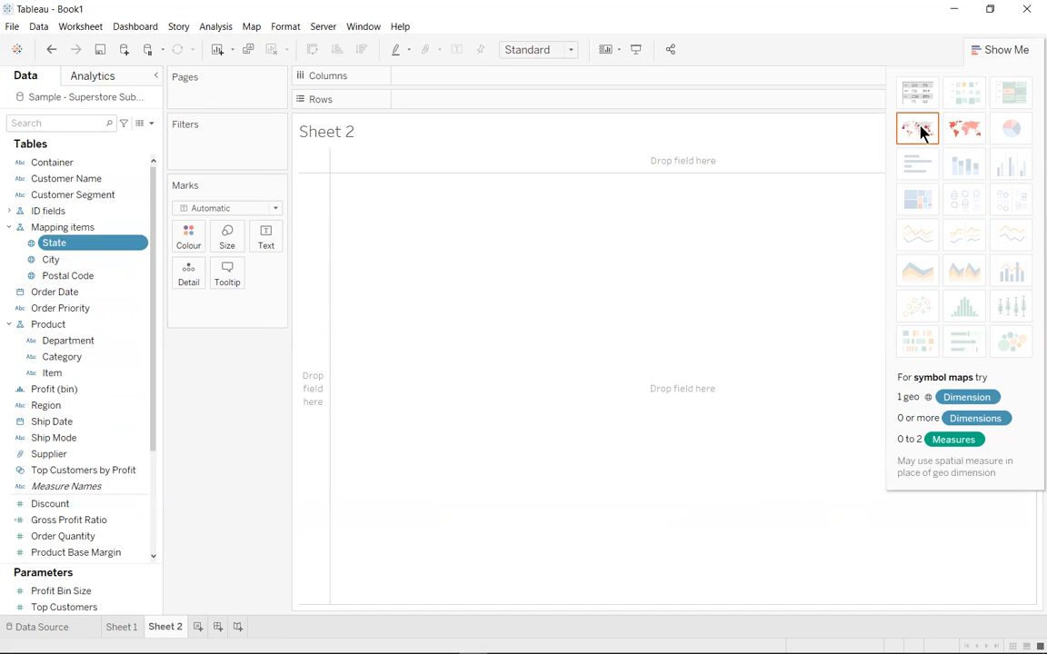
left_click(971, 132)
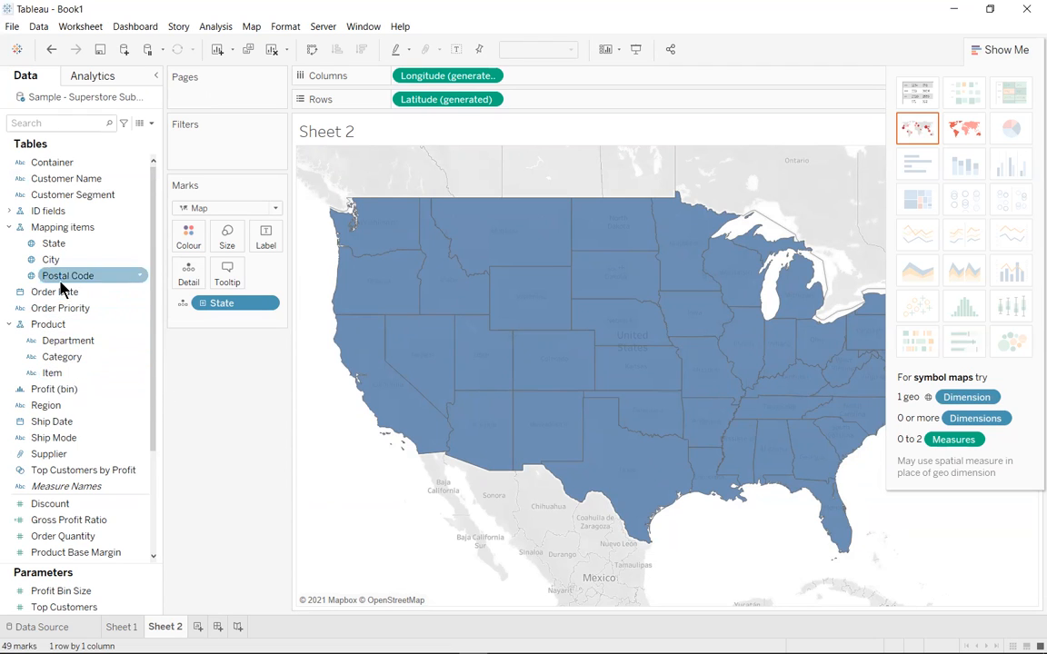
left_click(67, 391)
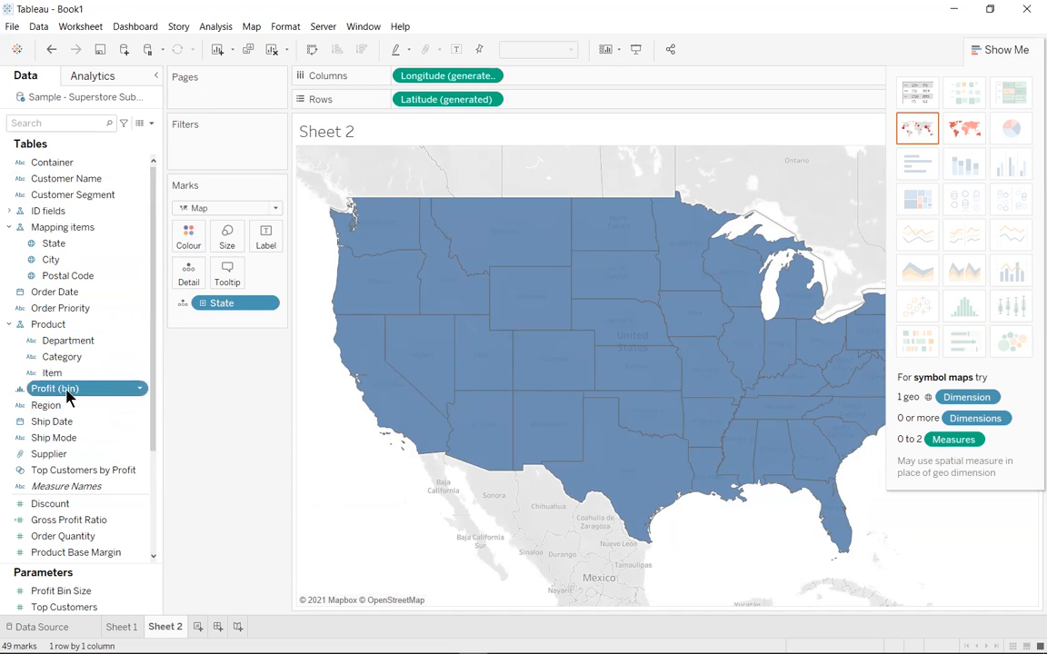
mouse_move(74, 389)
left_mouse_down()
mouse_move(187, 274)
mouse_move(188, 240)
left_mouse_up()
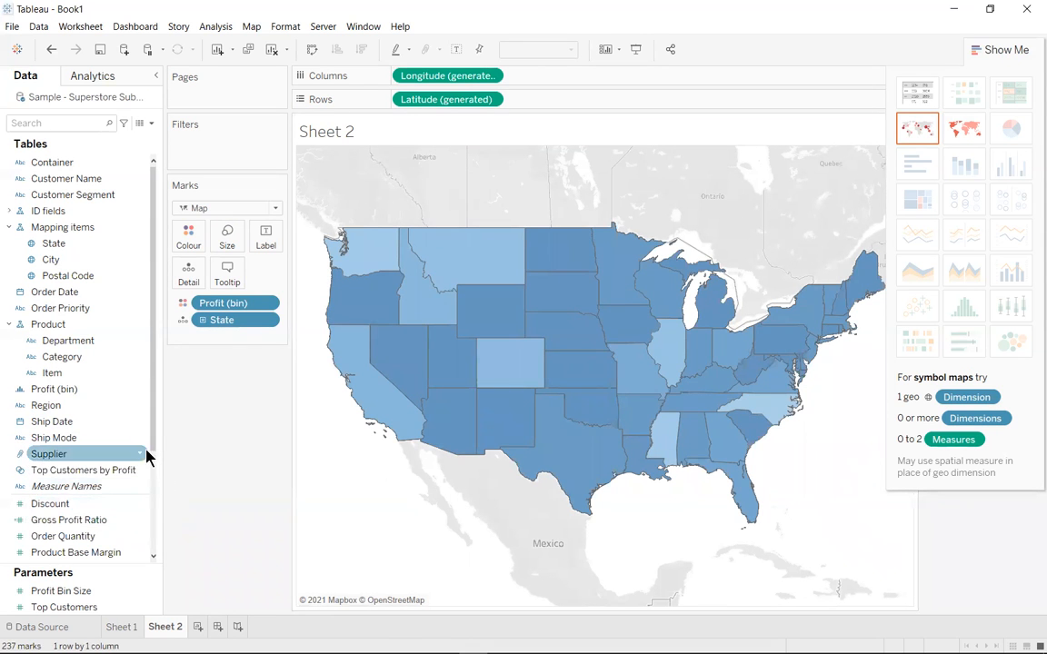
Add a second Latitude (generated) to Rows and combine the two maps as a dual axis
left_click_drag(152, 451, 150, 542)
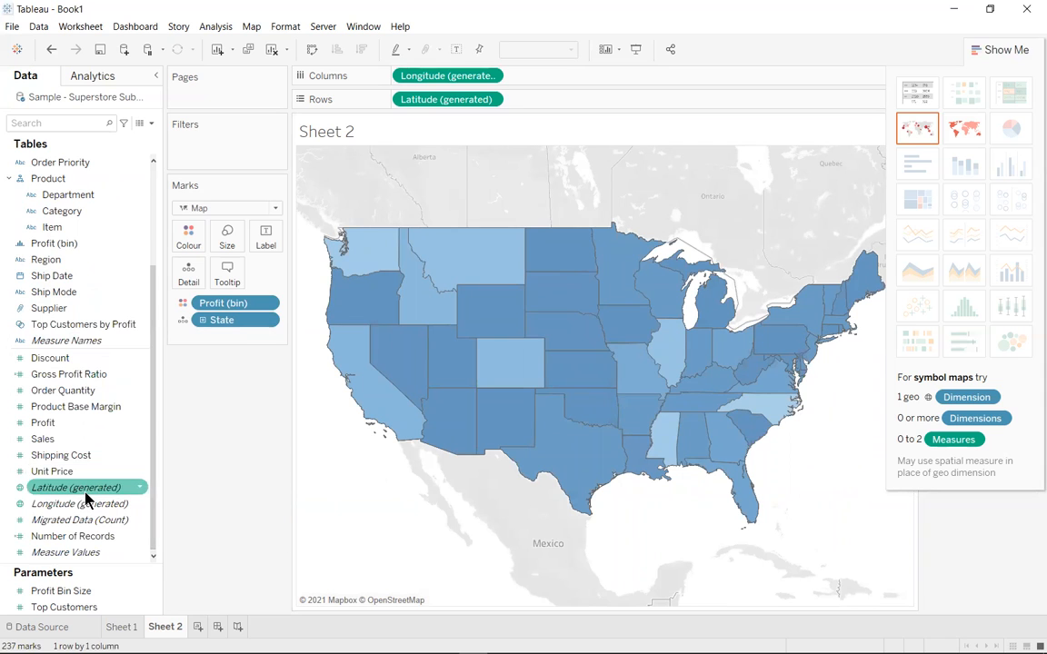
left_click_drag(87, 499, 566, 109)
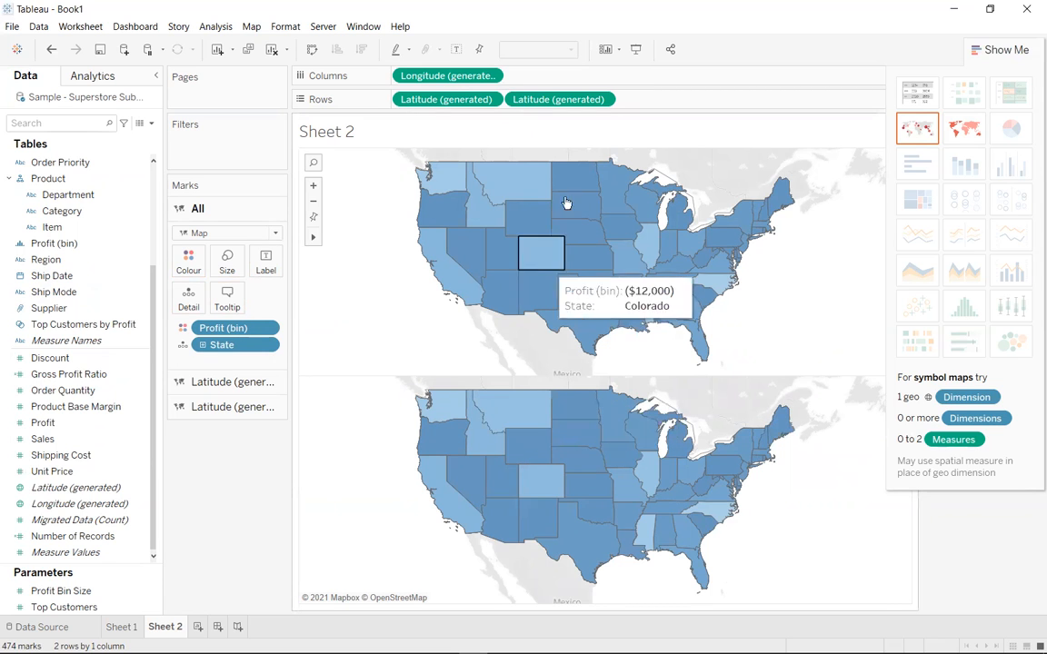
left_click(603, 100)
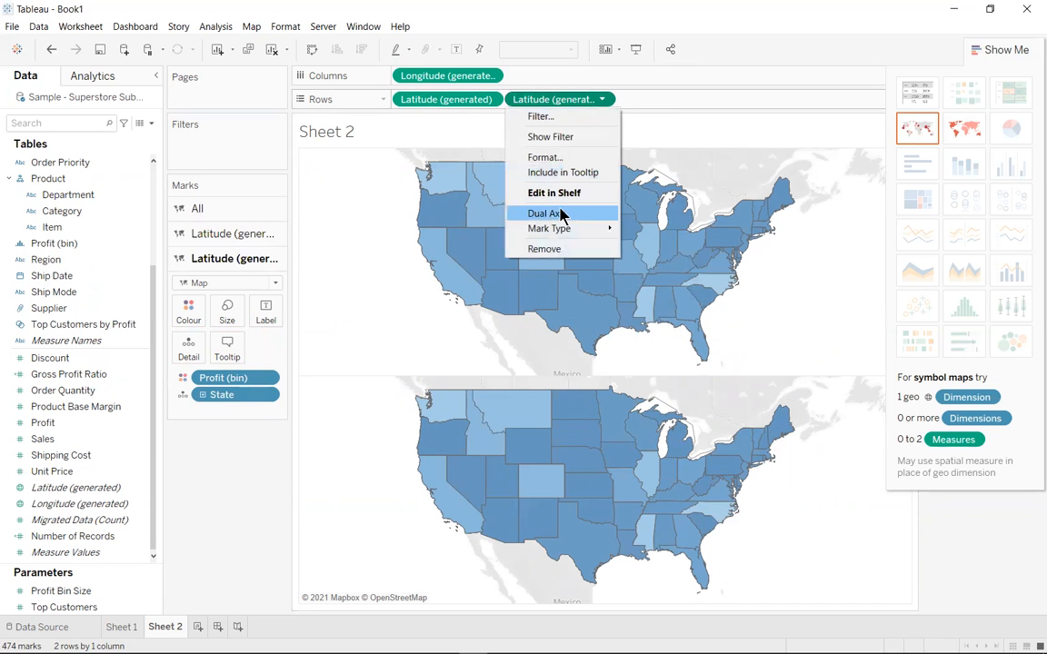
left_click(560, 216)
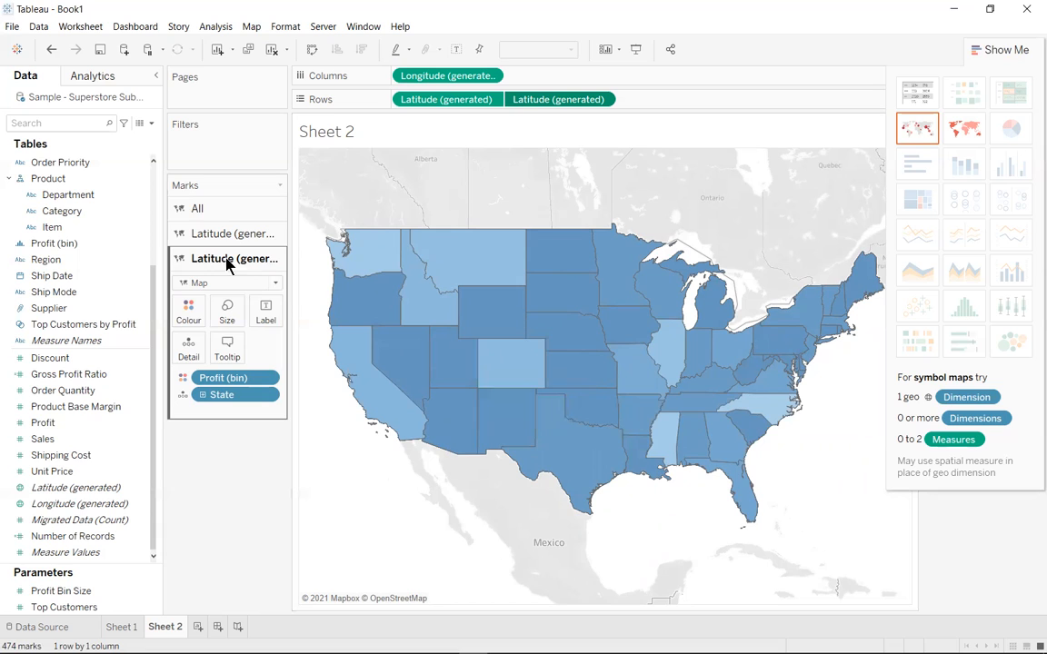
Set the second Latitude layer's mark type to Pie and size the pies by Sales
left_click(276, 284)
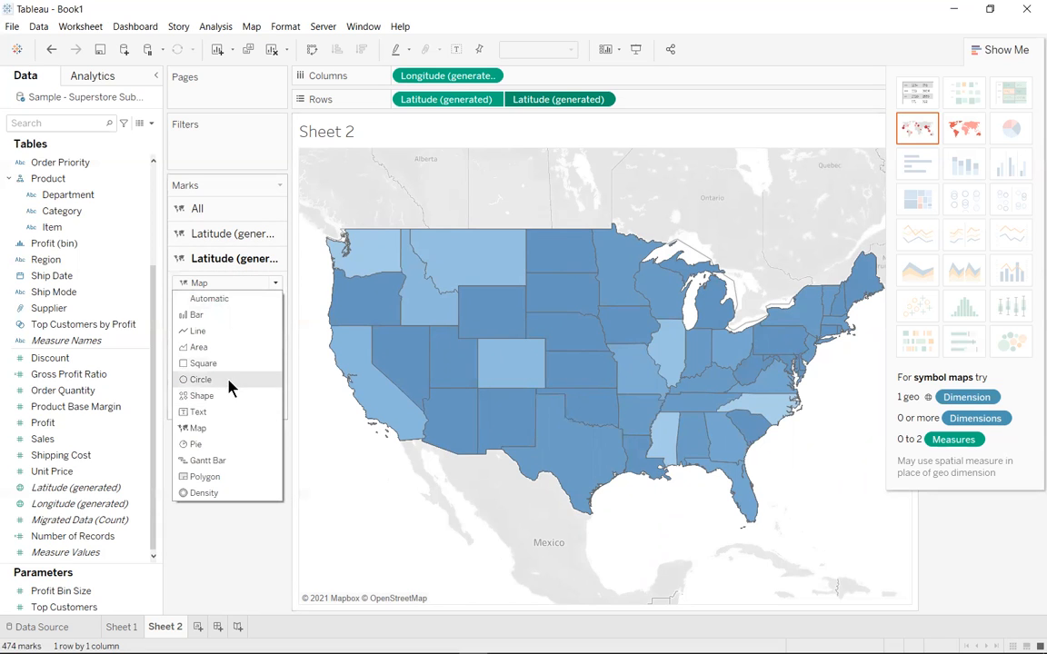
left_click(216, 431)
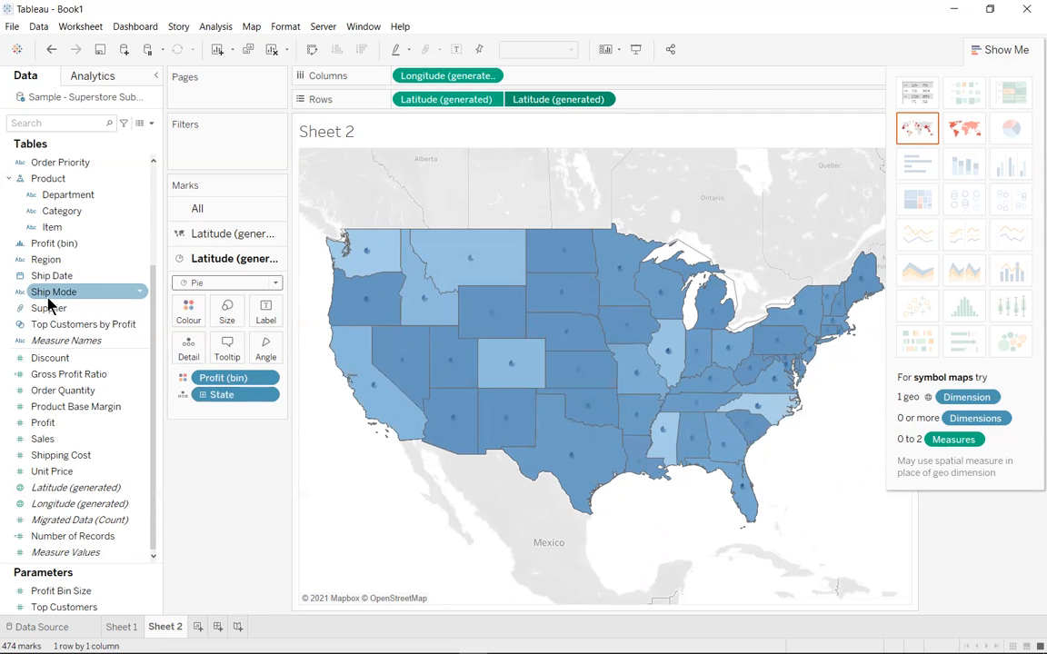
left_click_drag(52, 438, 224, 310)
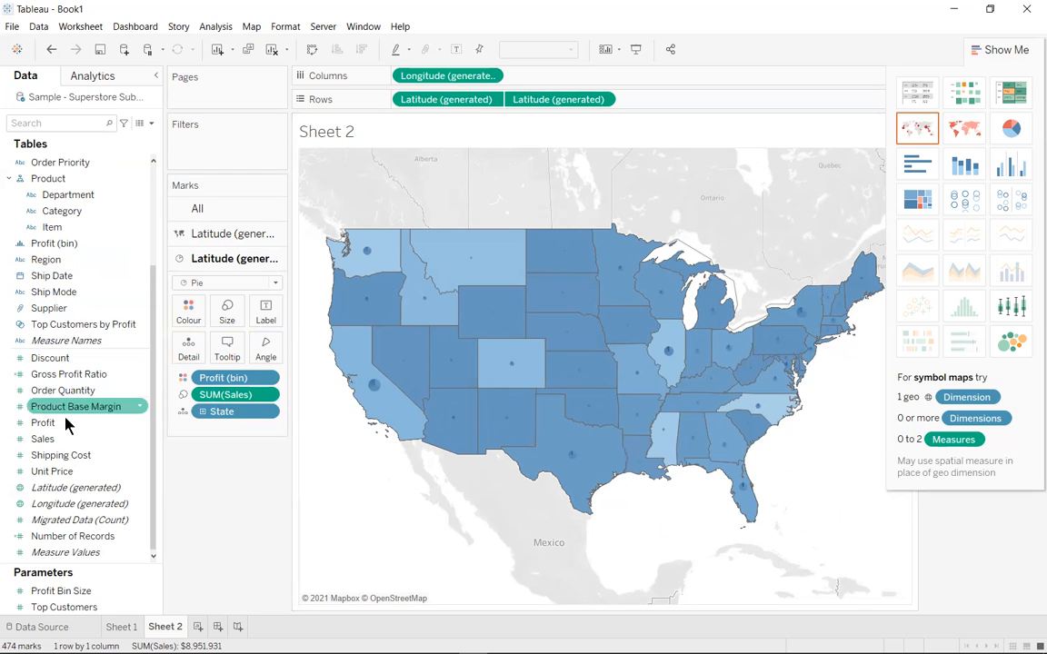
Colour the pie marks by Department instead of Profit (bin) and enlarge the pies
left_click(78, 195)
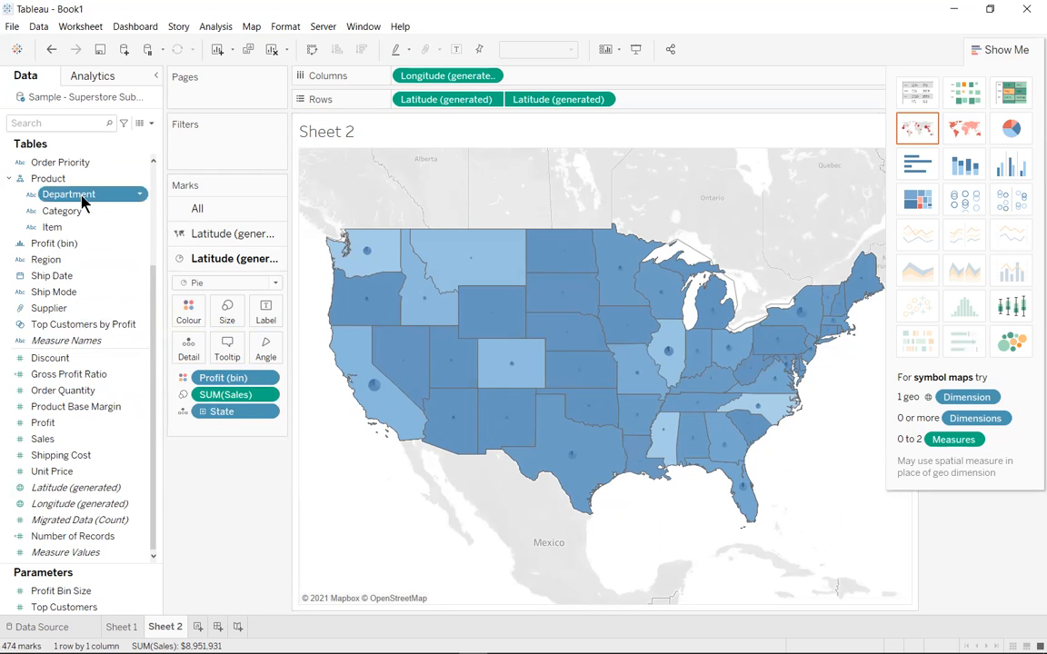
left_click(82, 196)
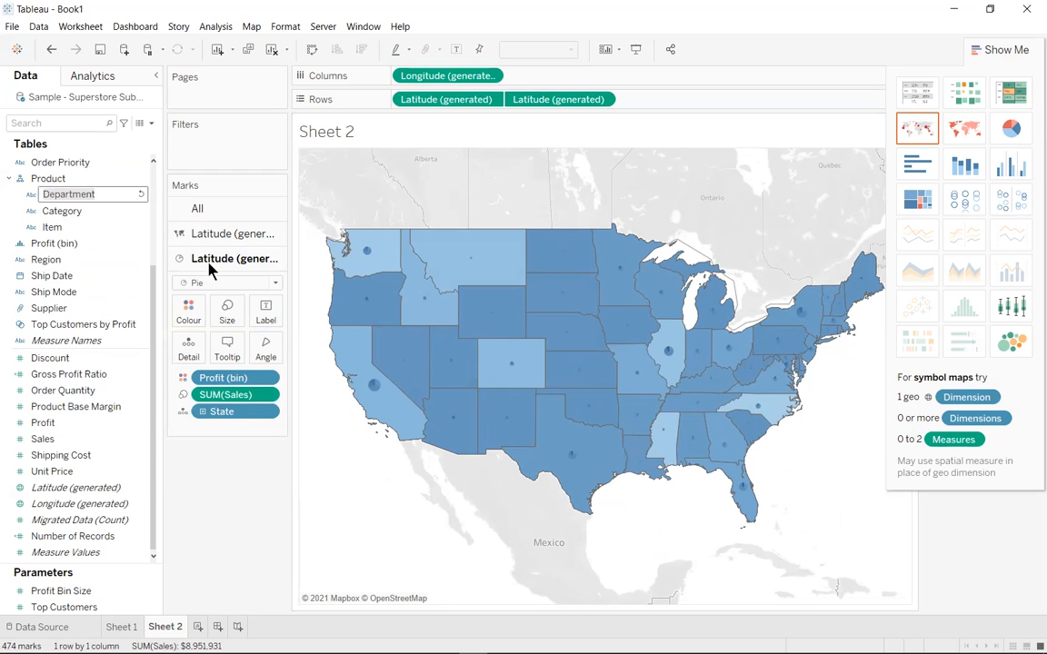
left_click(50, 178)
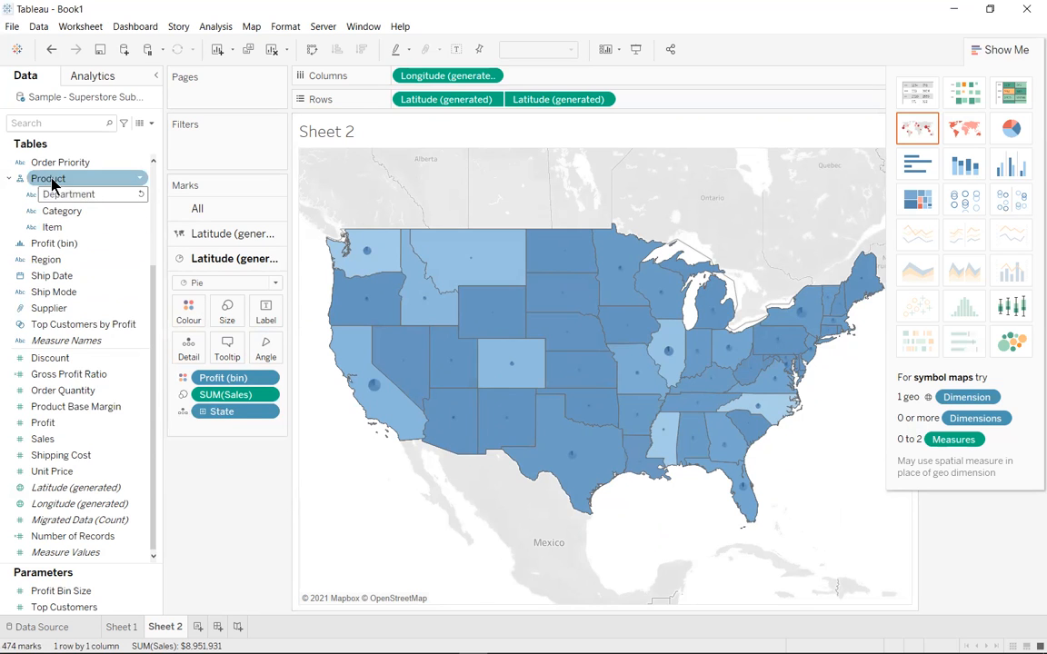
left_click_drag(56, 195, 187, 309)
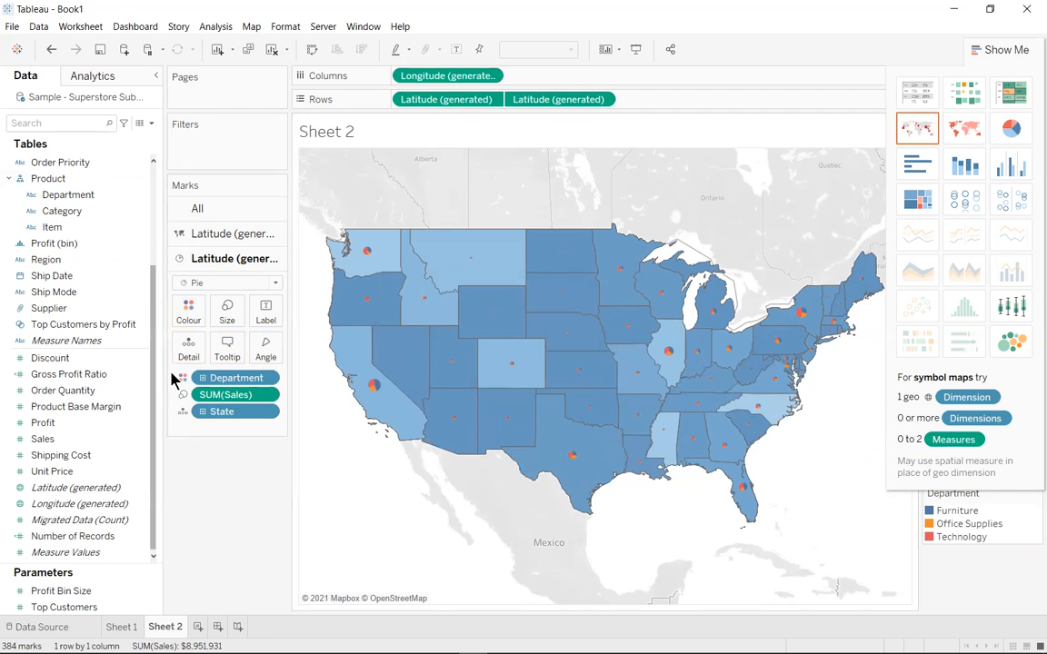
left_click(229, 314)
left_click_drag(256, 348, 271, 351)
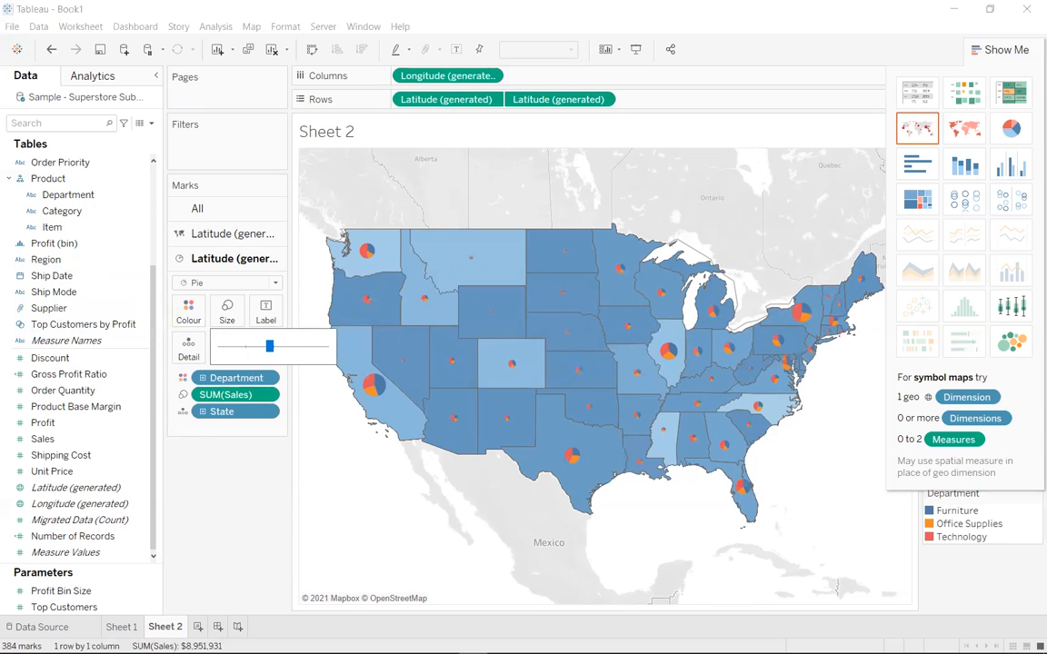
Try to connect to Sample - Coffee Chain (csv).tds in the Video folder as a Microsoft Excel source, with all file types listed
left_click(17, 51)
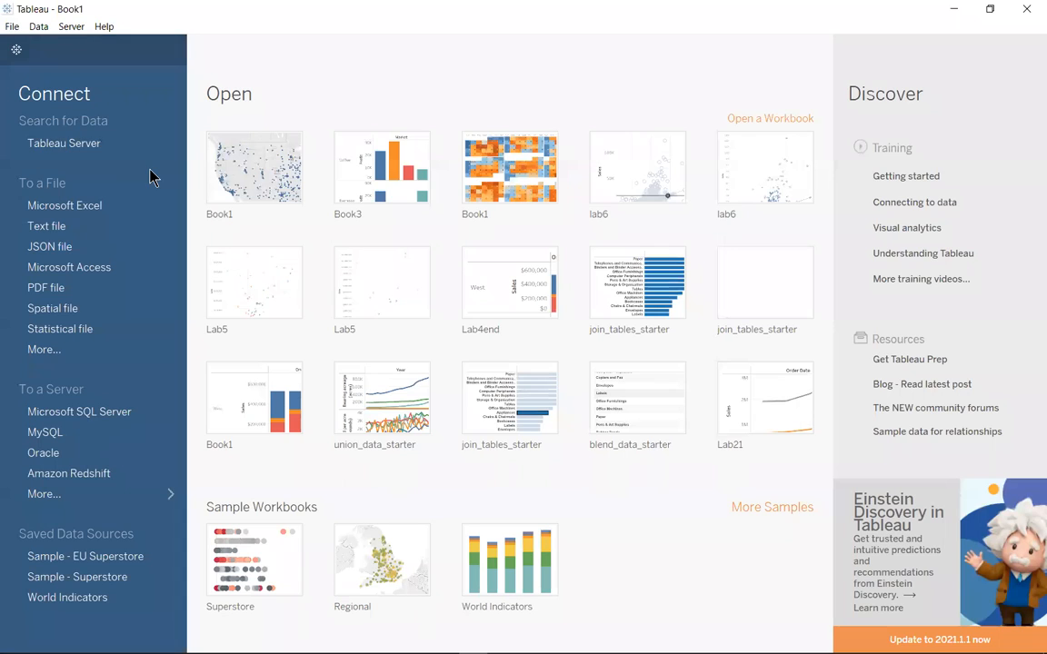
left_click(100, 207)
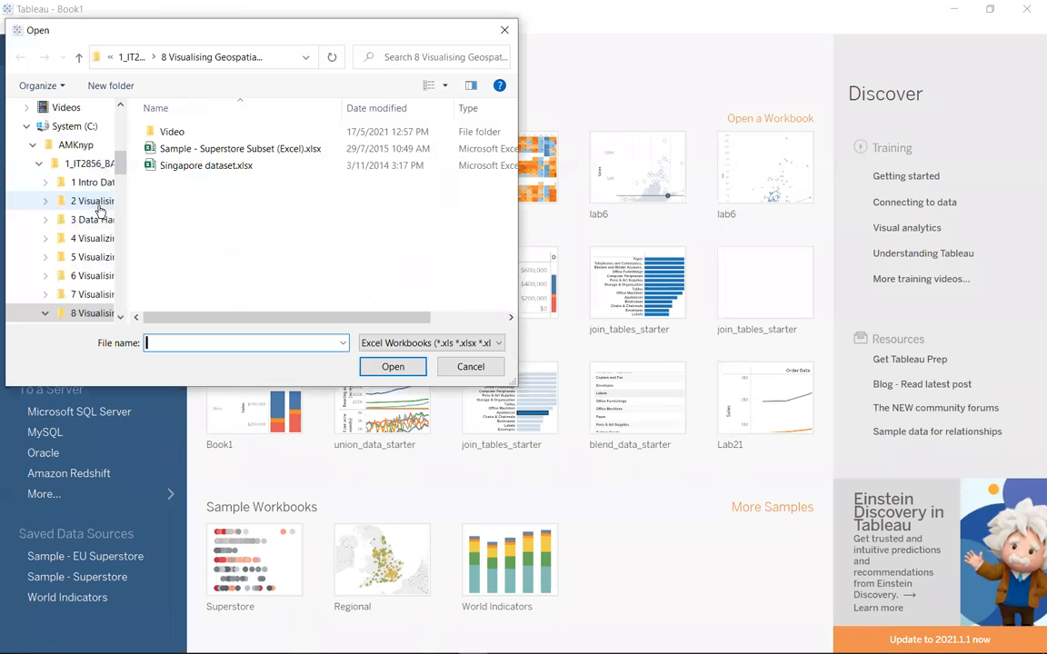
double_click(174, 135)
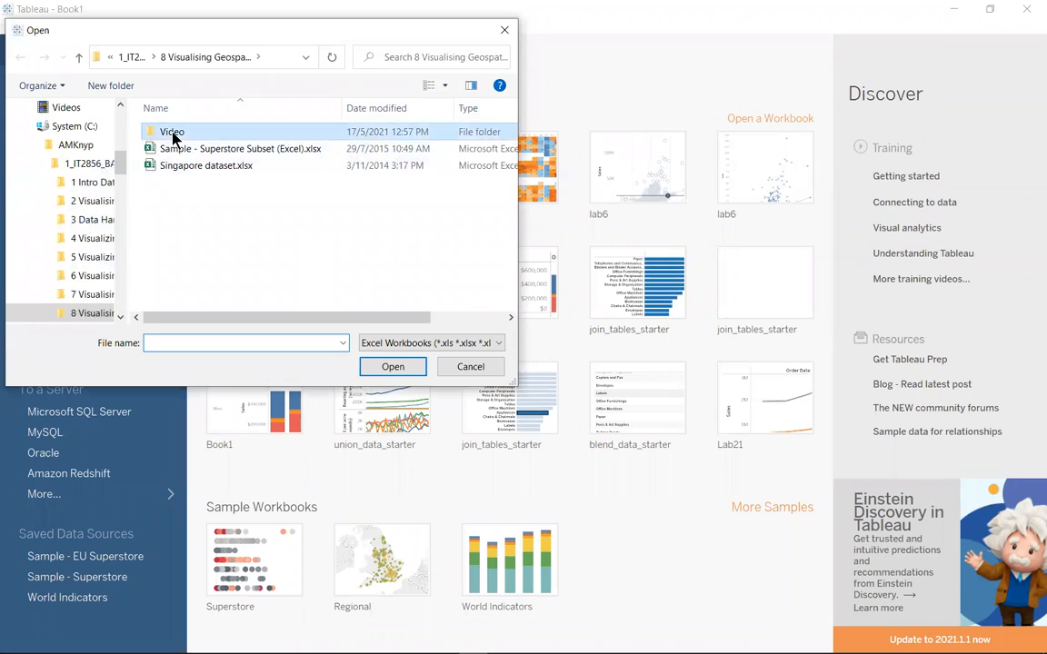
left_click(499, 344)
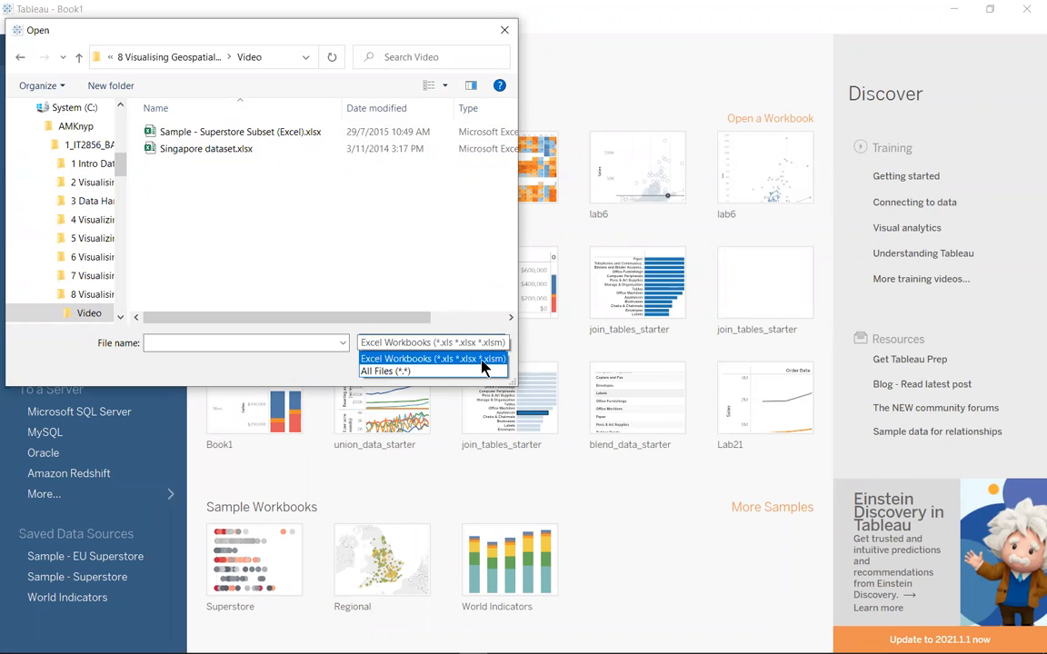
left_click(427, 369)
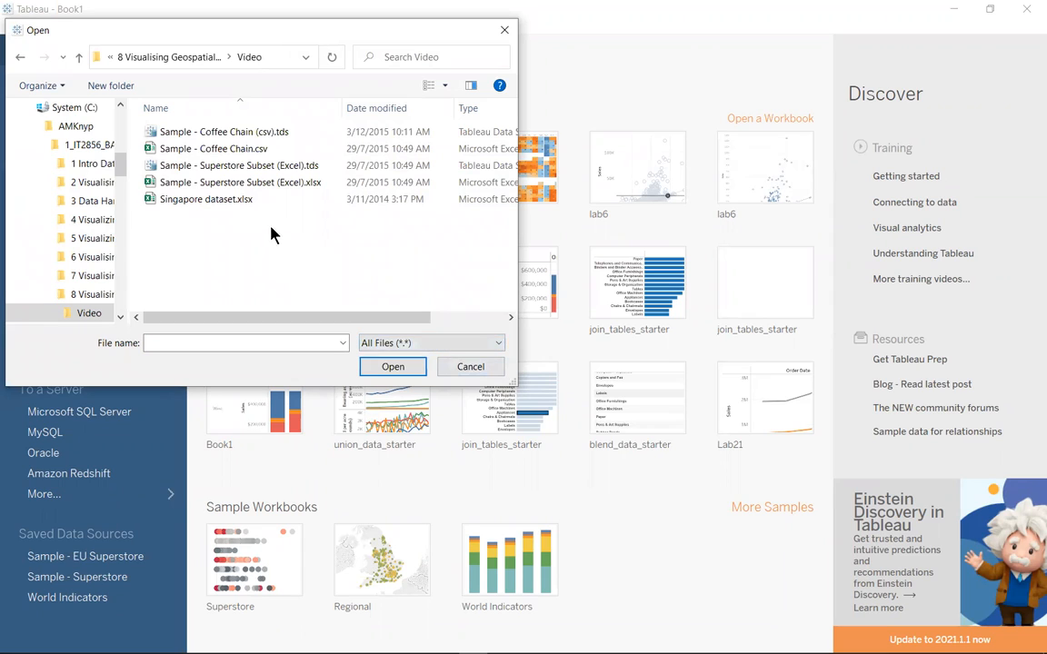
left_click(242, 151)
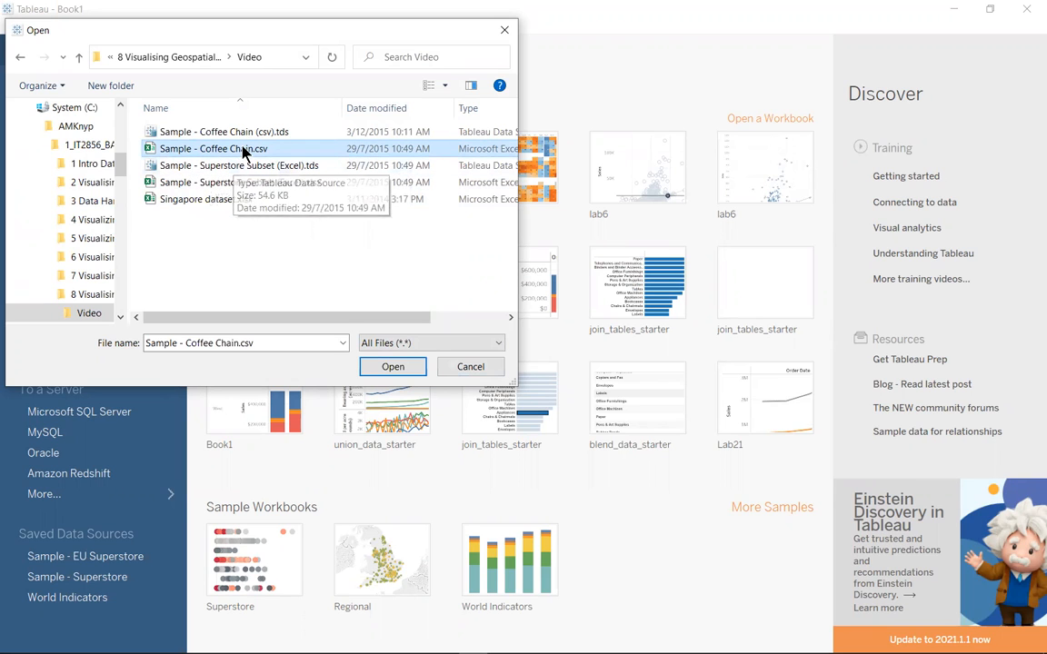
left_click(219, 131)
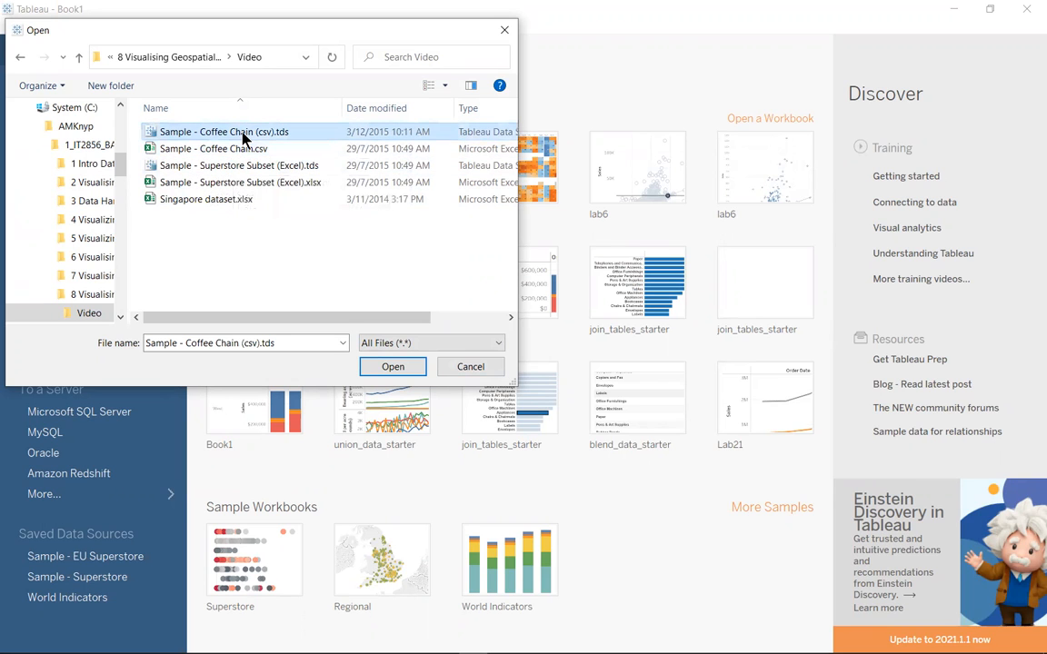
left_click(409, 367)
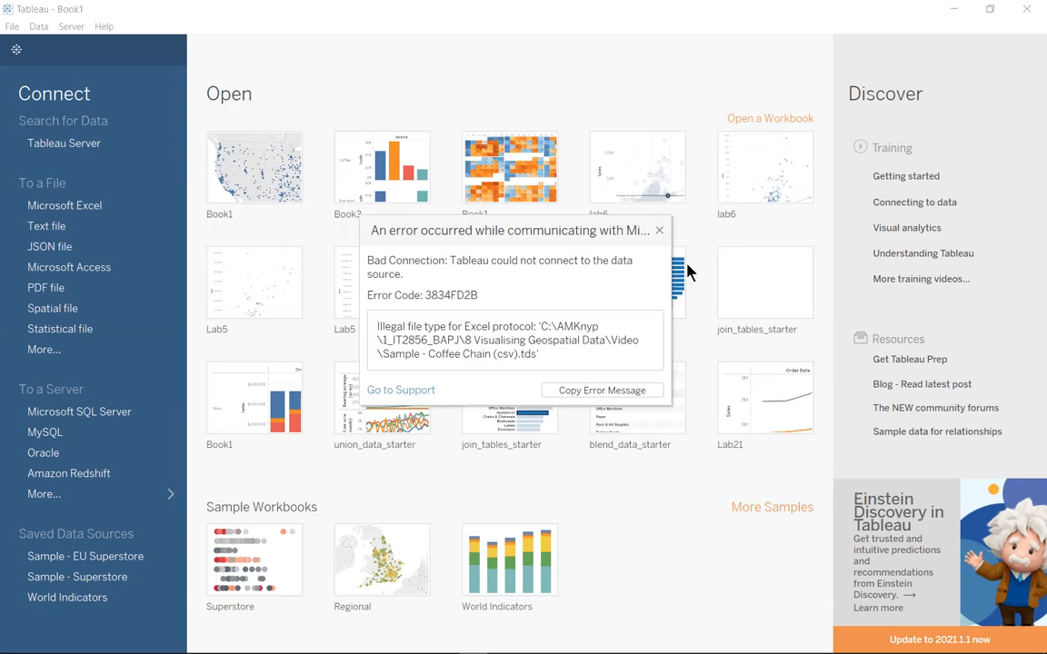
left_click(658, 231)
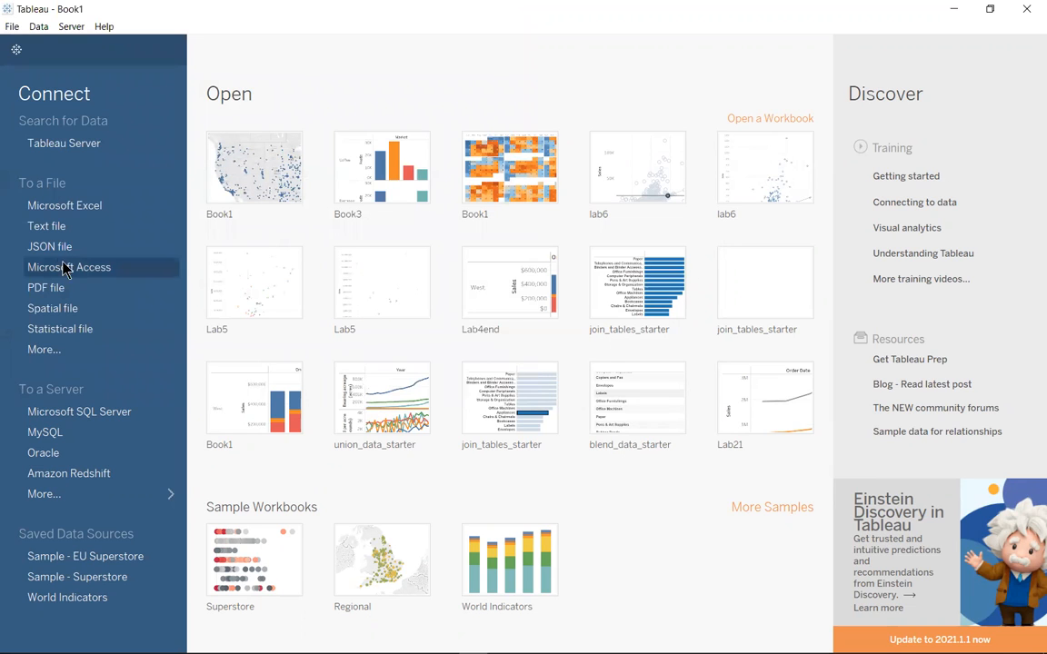
Retry opening Sample - Coffee Chain (csv).tds through the Microsoft Excel connection with the file filter set to All Files
left_click(76, 213)
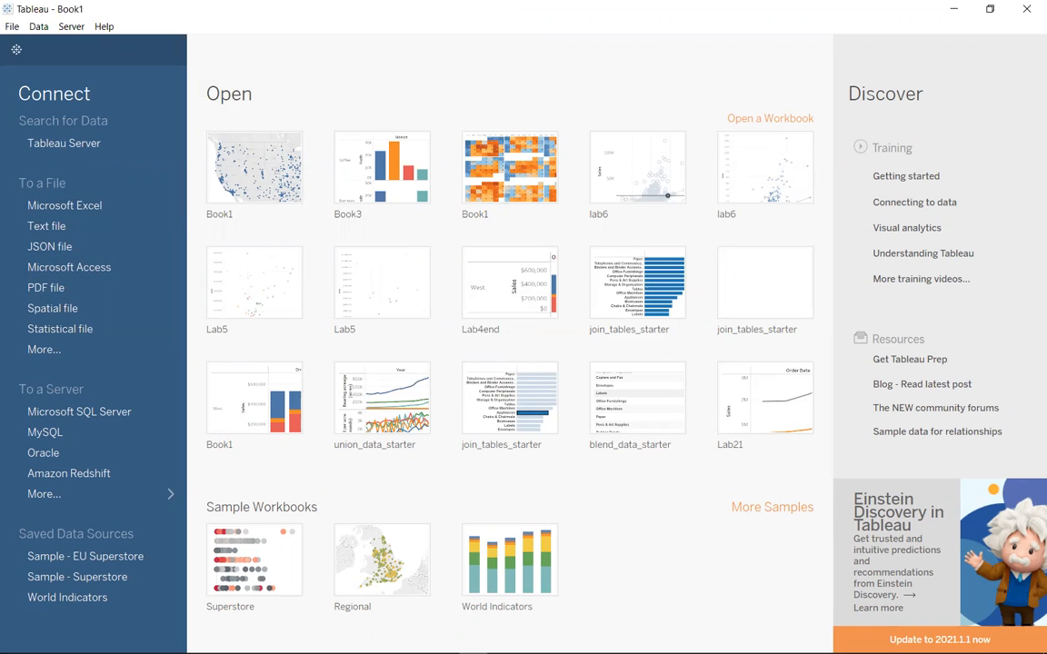
left_click(82, 212)
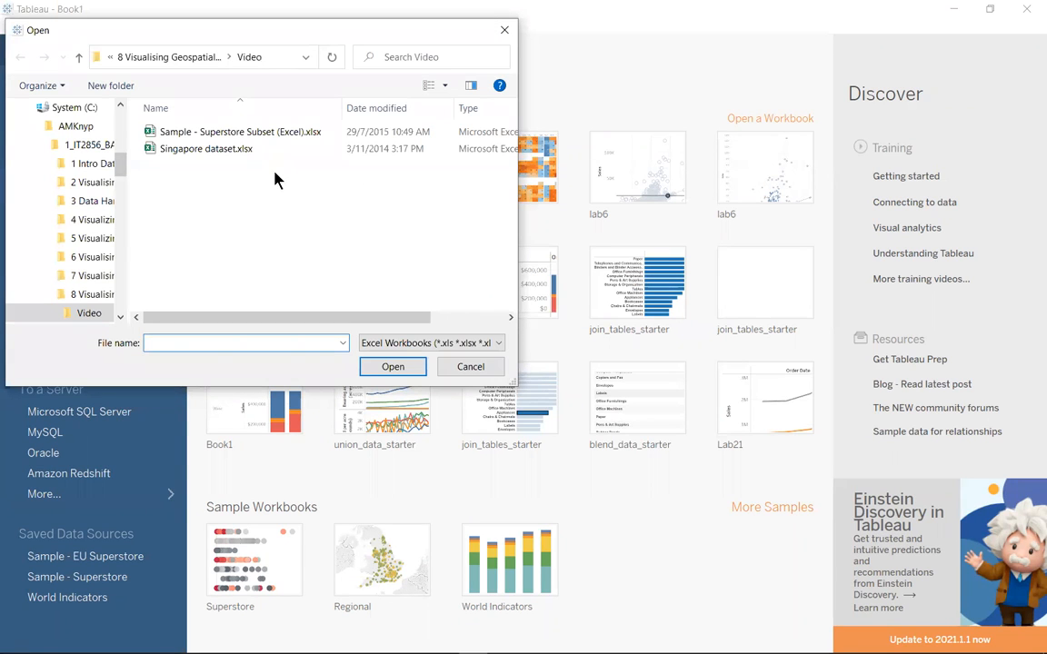
left_click(498, 344)
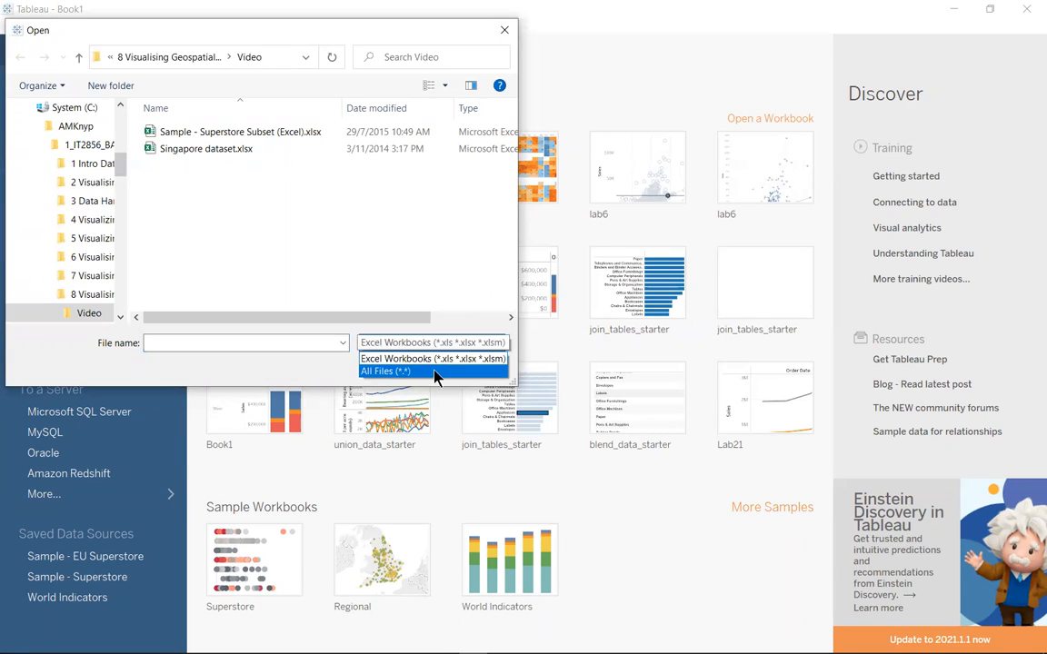
left_click(409, 368)
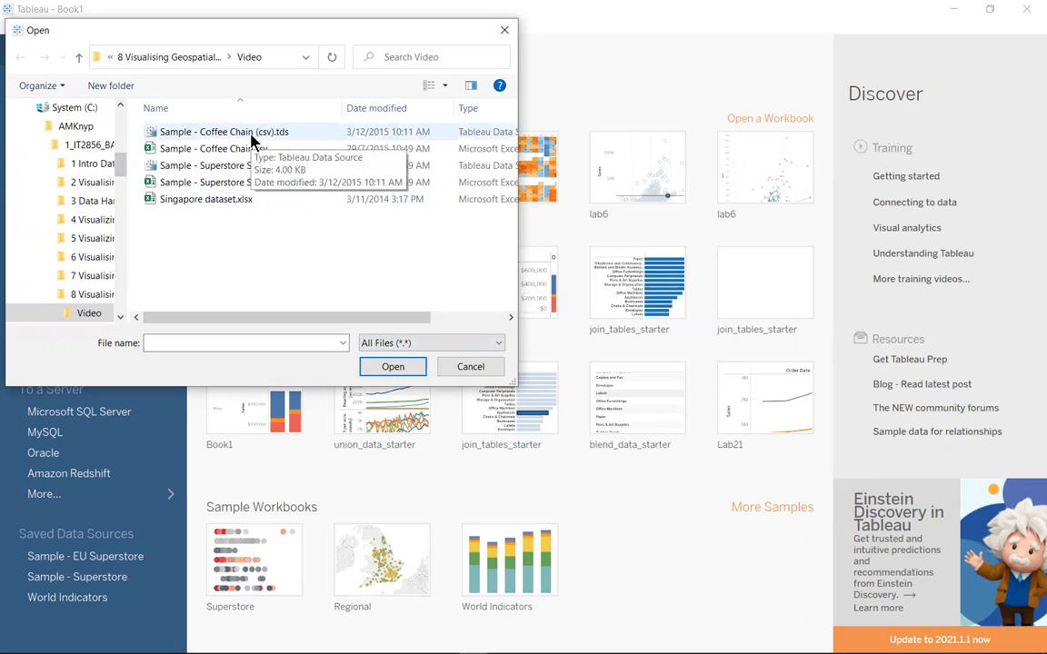
left_click(245, 138)
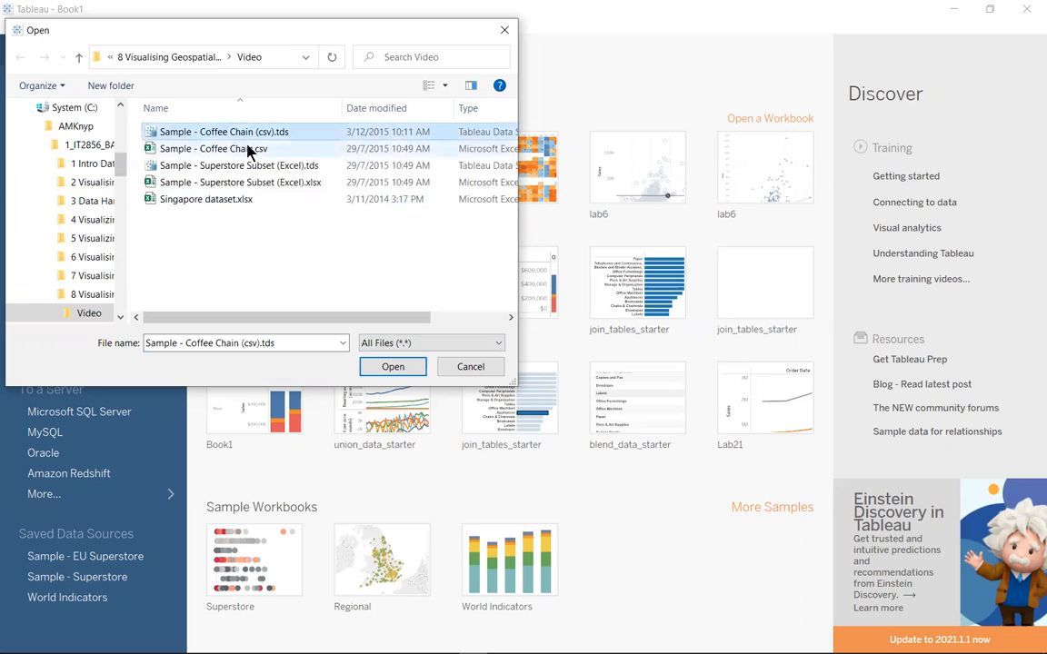
left_click(393, 368)
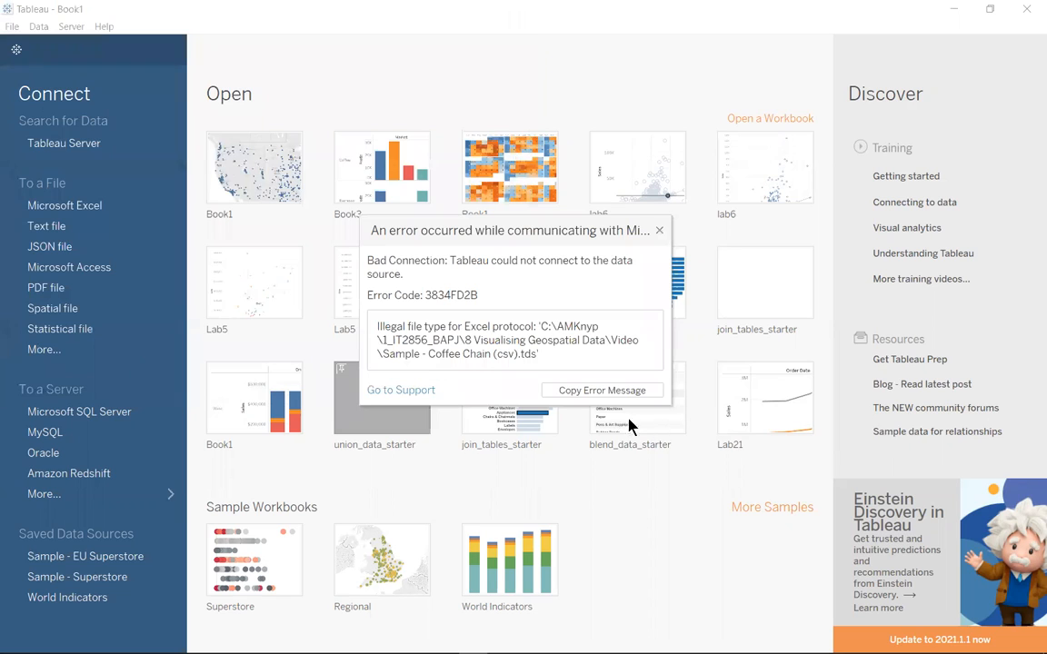
left_click(660, 233)
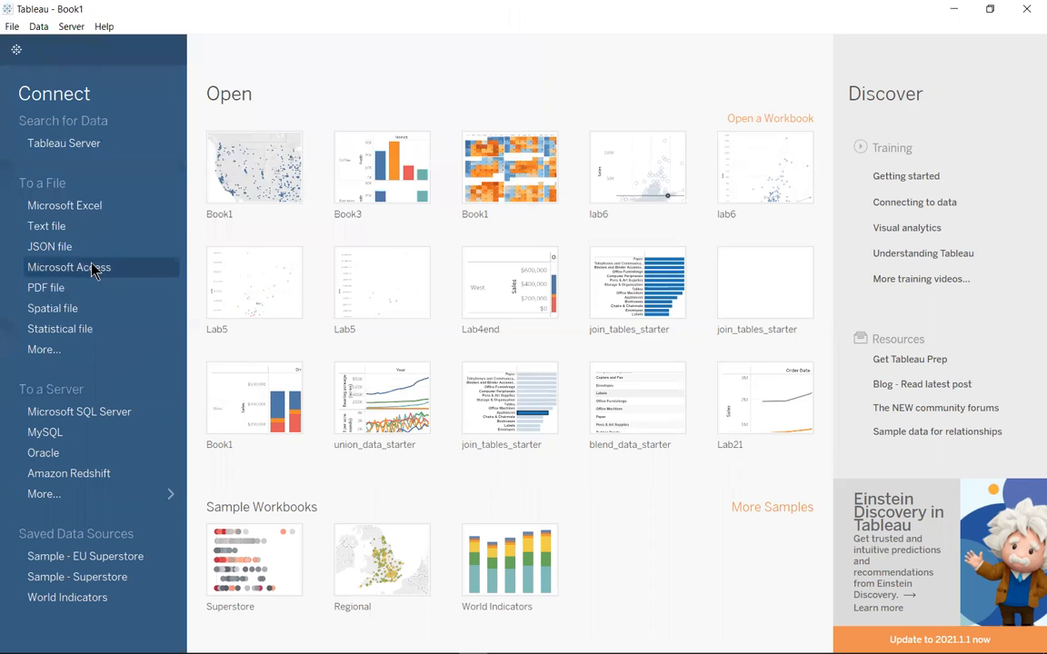
Connect to Sample - Coffee Chain (csv).tds using the connection for other file types and add a new worksheet
left_click(54, 355)
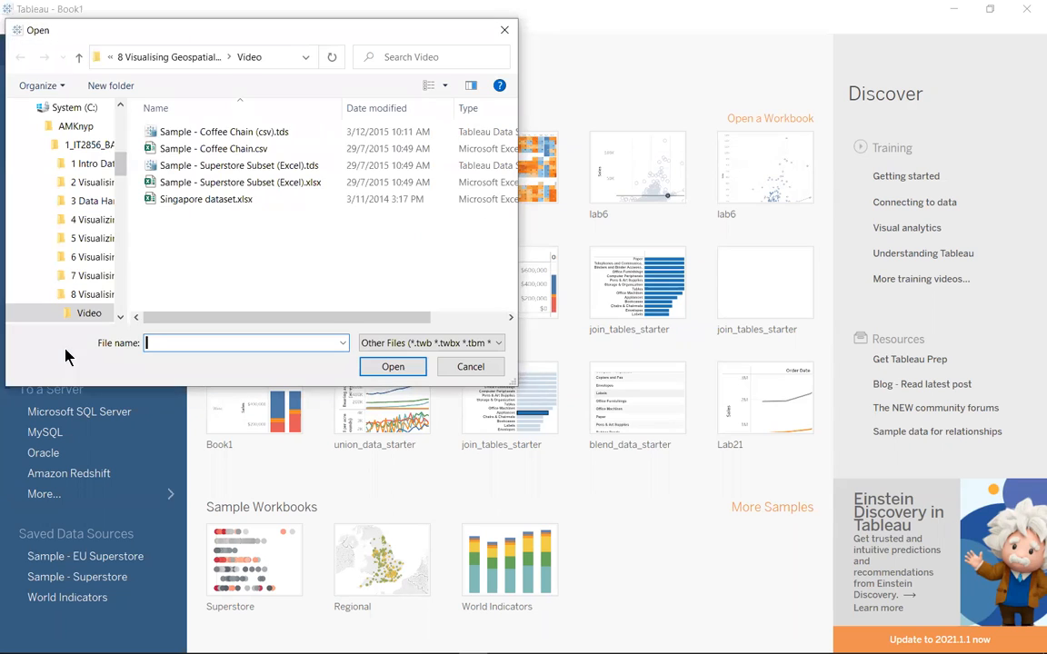
left_click(222, 132)
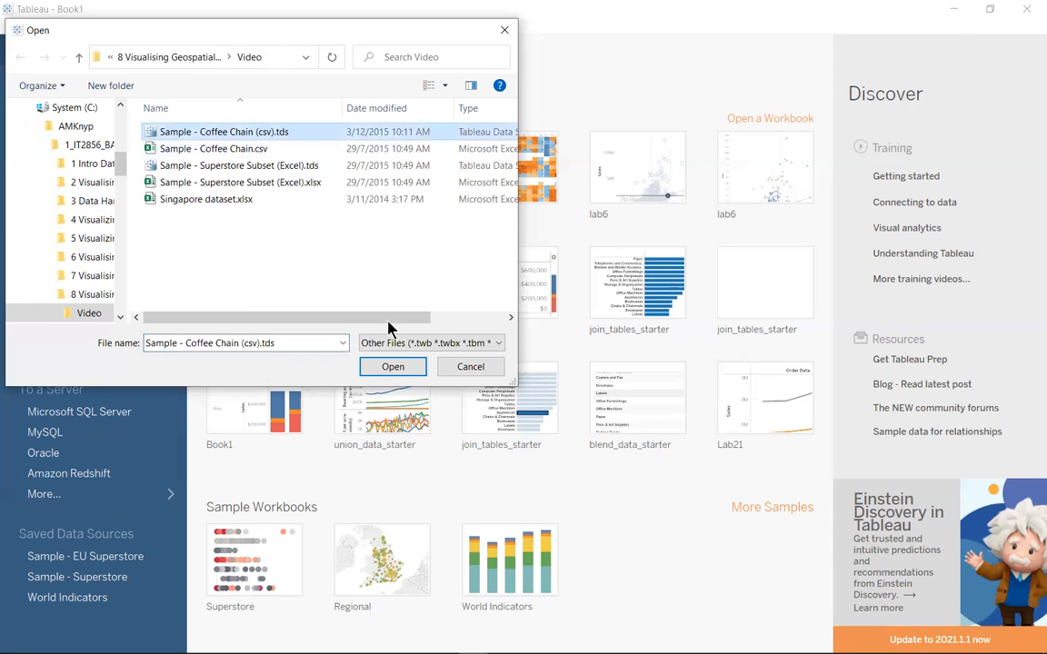
left_click(401, 368)
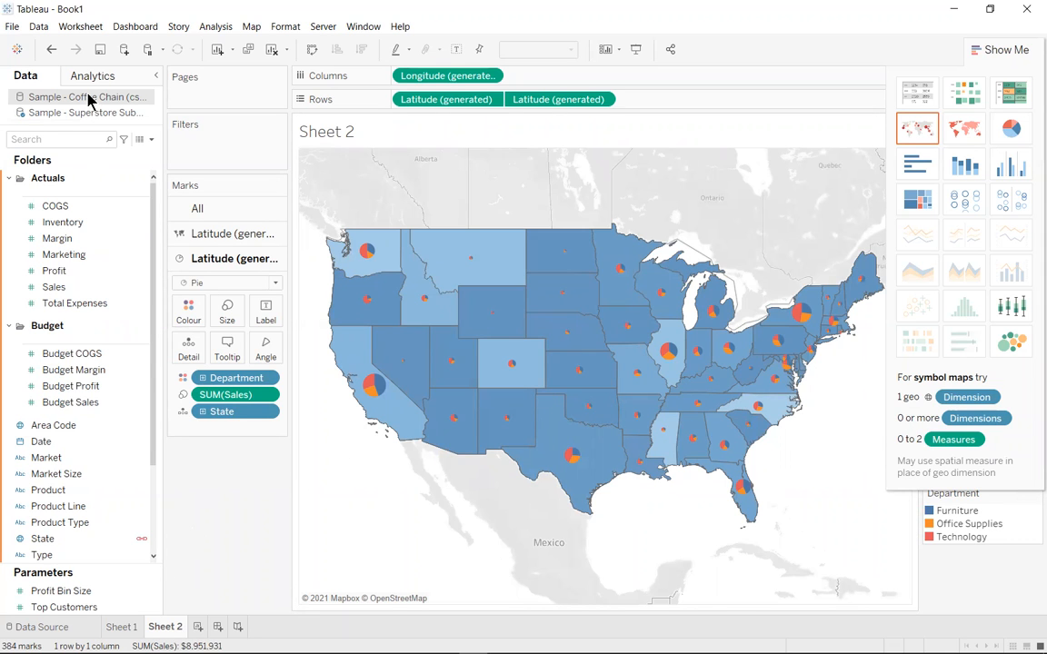
left_click(198, 627)
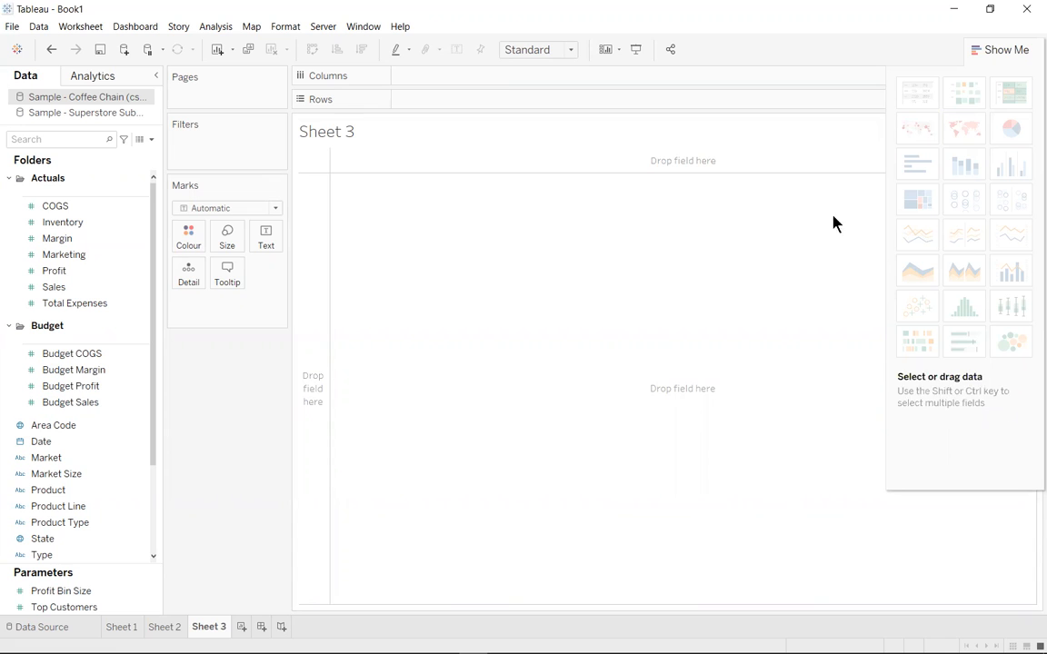
Create a calculated field named Coffee sales with the formula IF [Product Type]="Coffee" Then [Sales] END
left_click(151, 140)
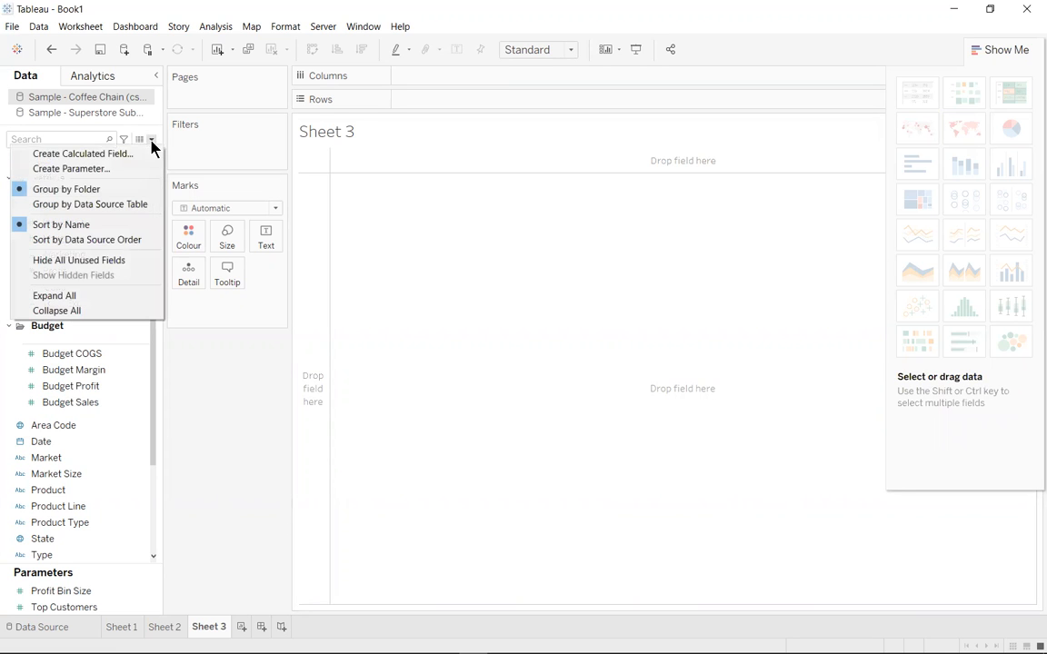
left_click(136, 157)
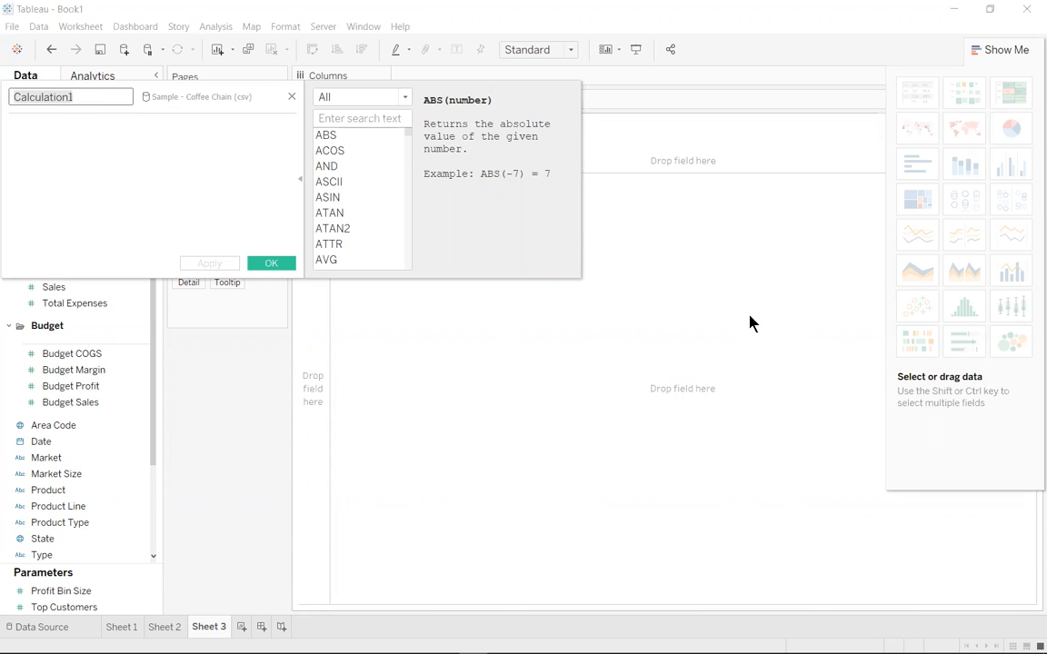
type("Coffee sales")
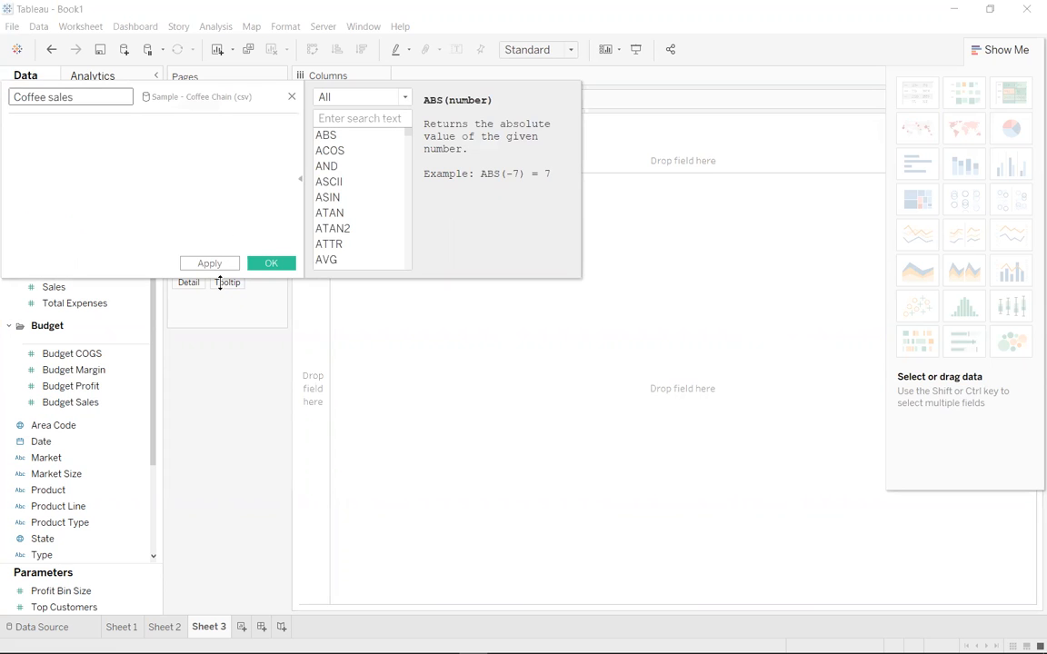
left_click(187, 172)
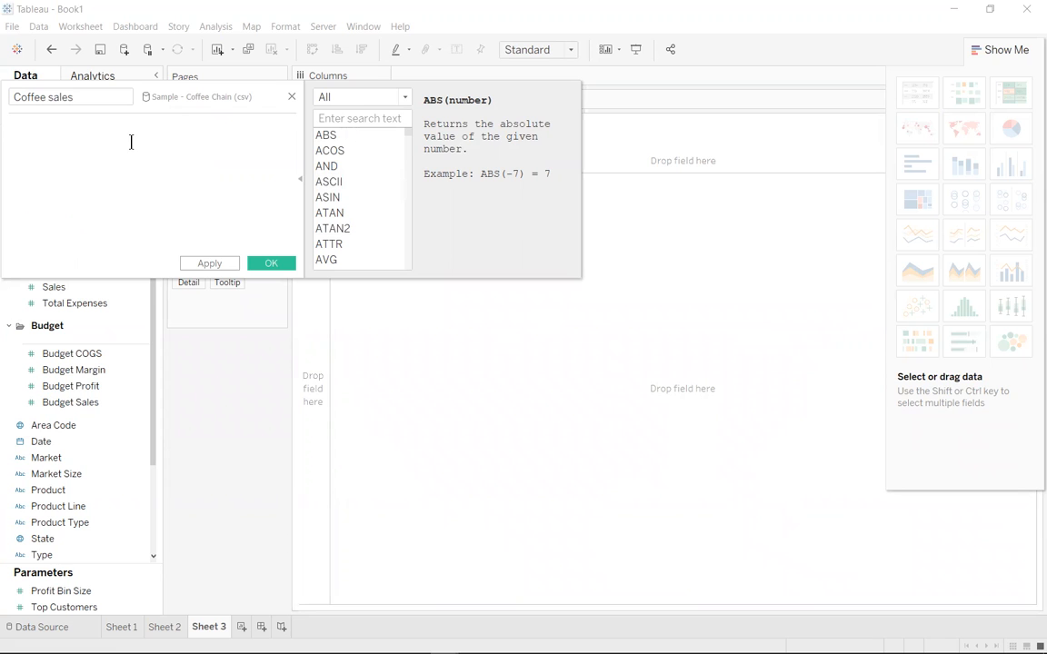
type("IF [Product Type]=\"Coffee\" Then [Sales] END")
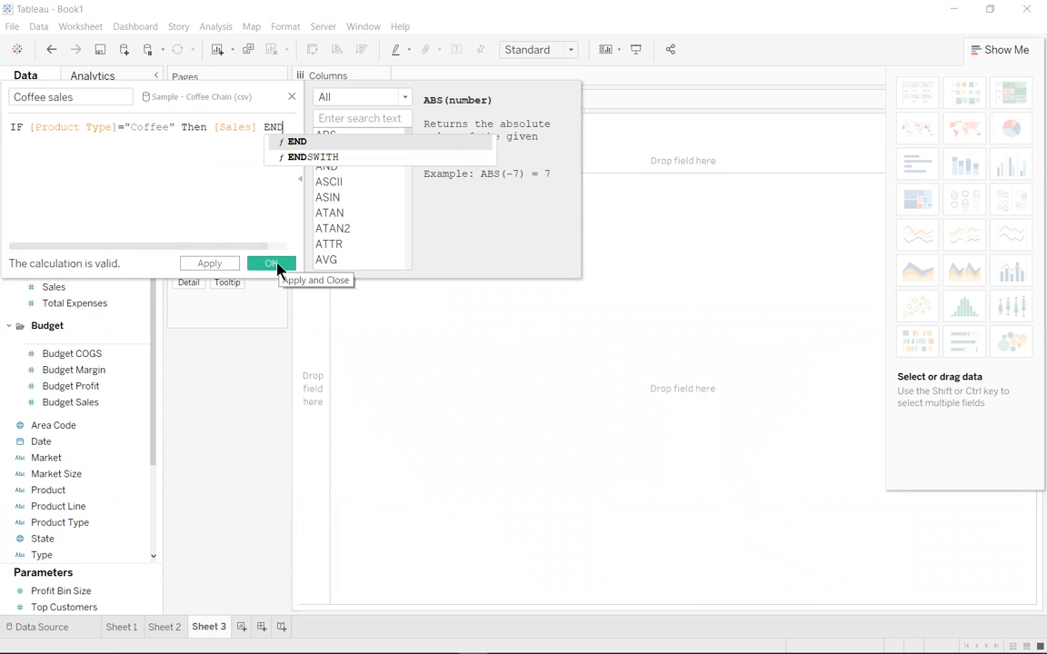
left_click(277, 264)
left_click(279, 264)
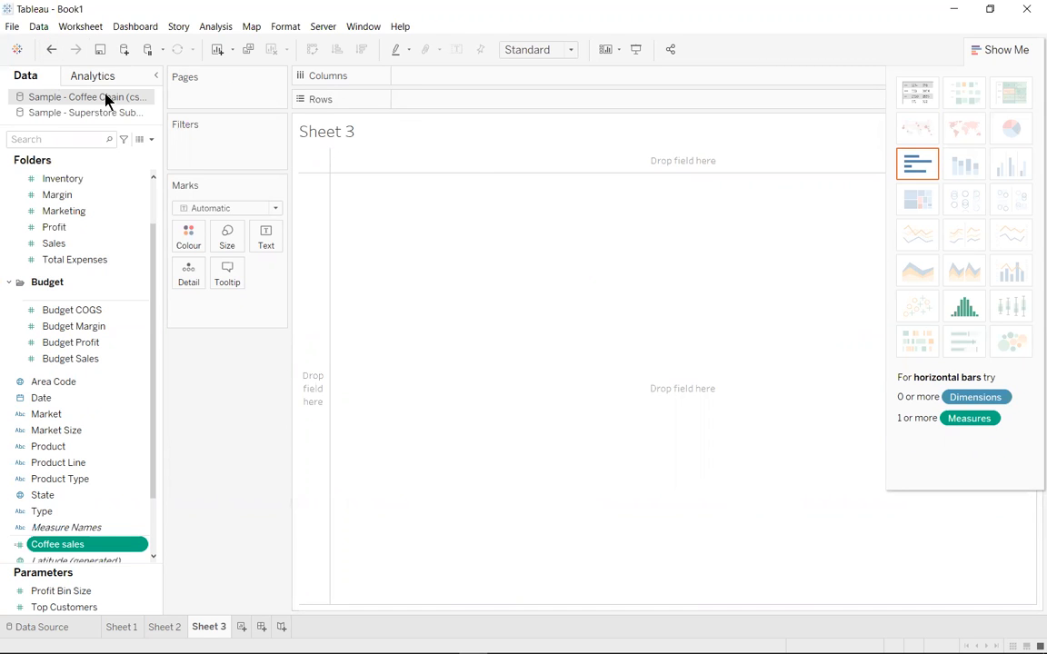
Create a calculated field named Espresso Sales with the formula IF [Product Type]="Espresso" Then [Sales] END
left_click(151, 139)
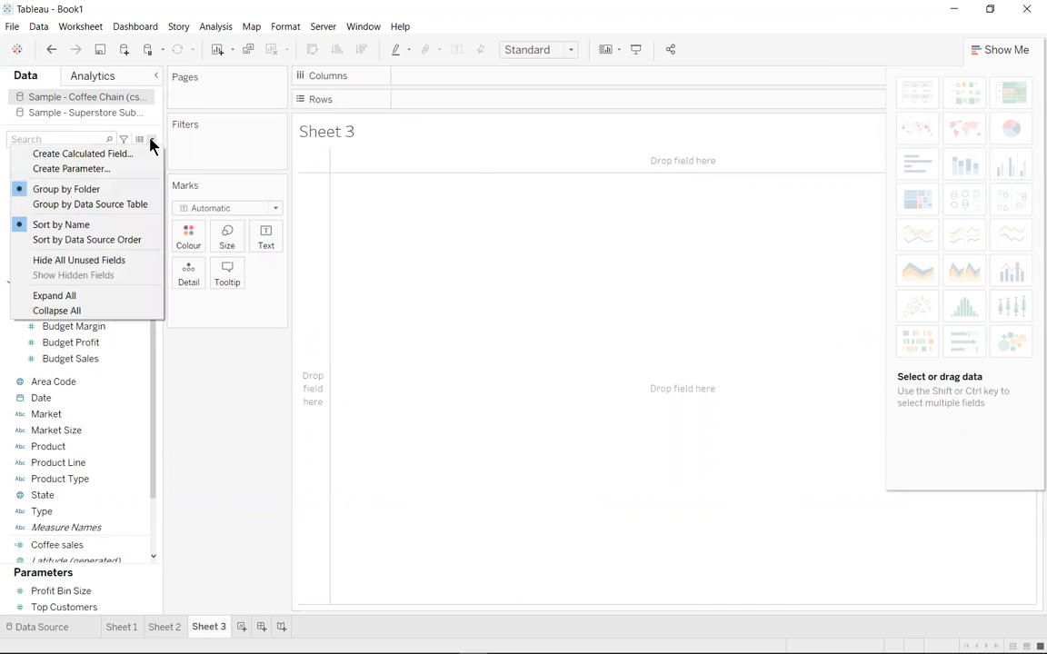
left_click(140, 156)
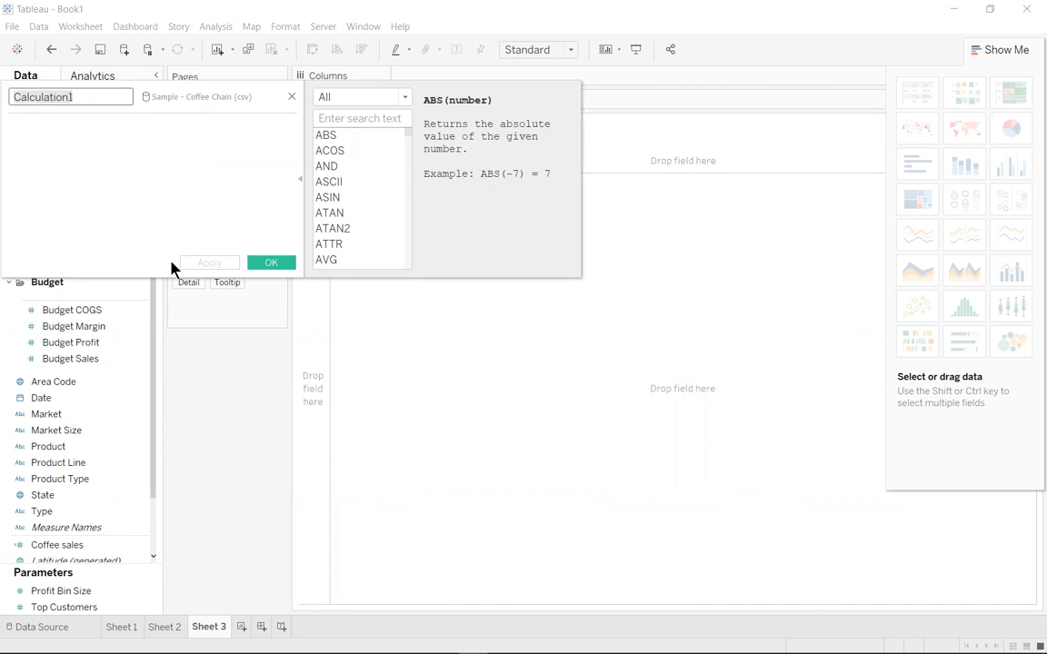
key("BackSpace")
type("Espre")
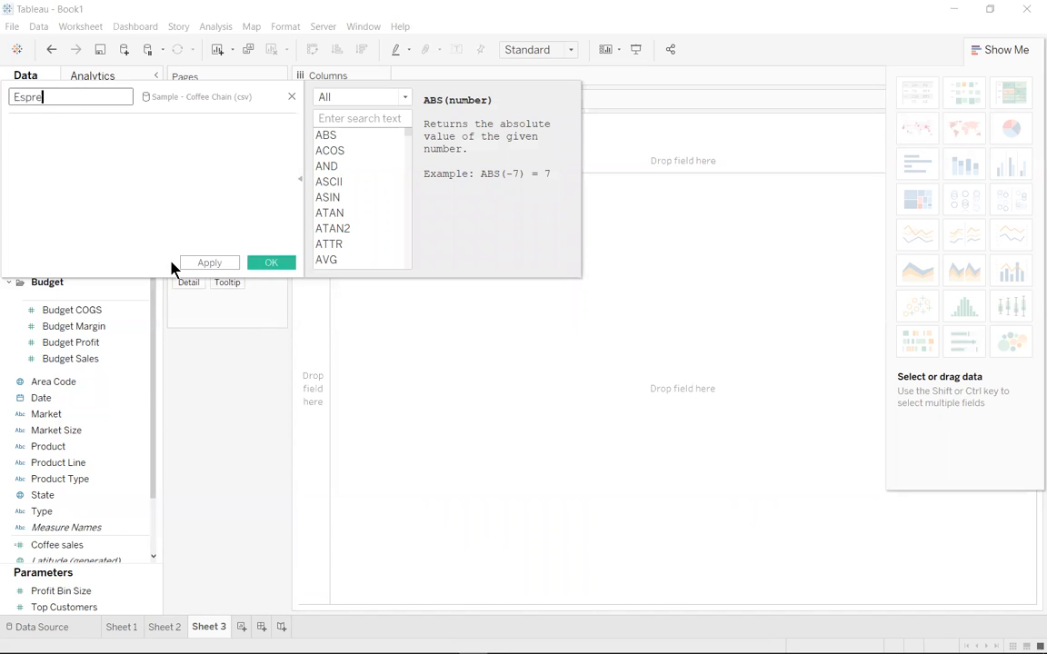
type("sso Sales")
left_click(82, 136)
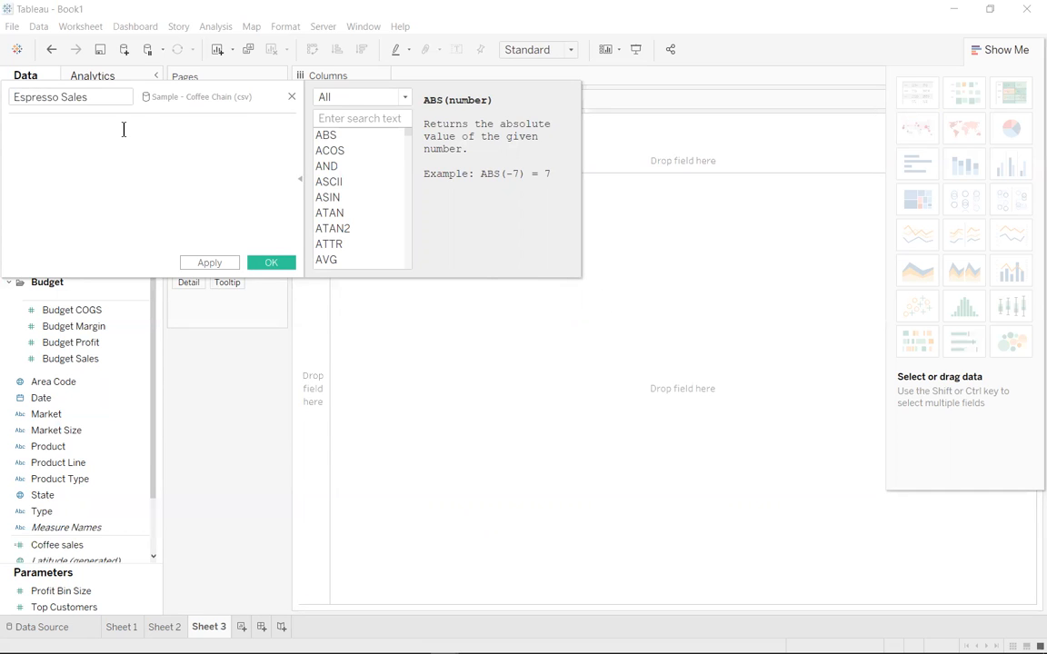
type("IF [Product Type]=\"Espresso\" Then [Sales] END")
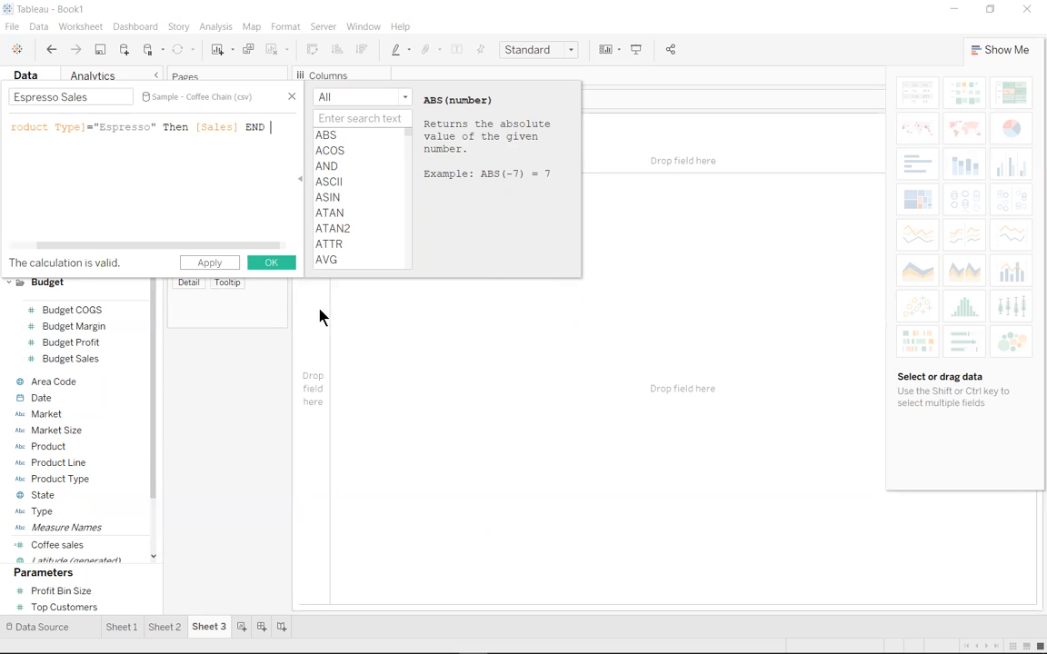
left_click(279, 264)
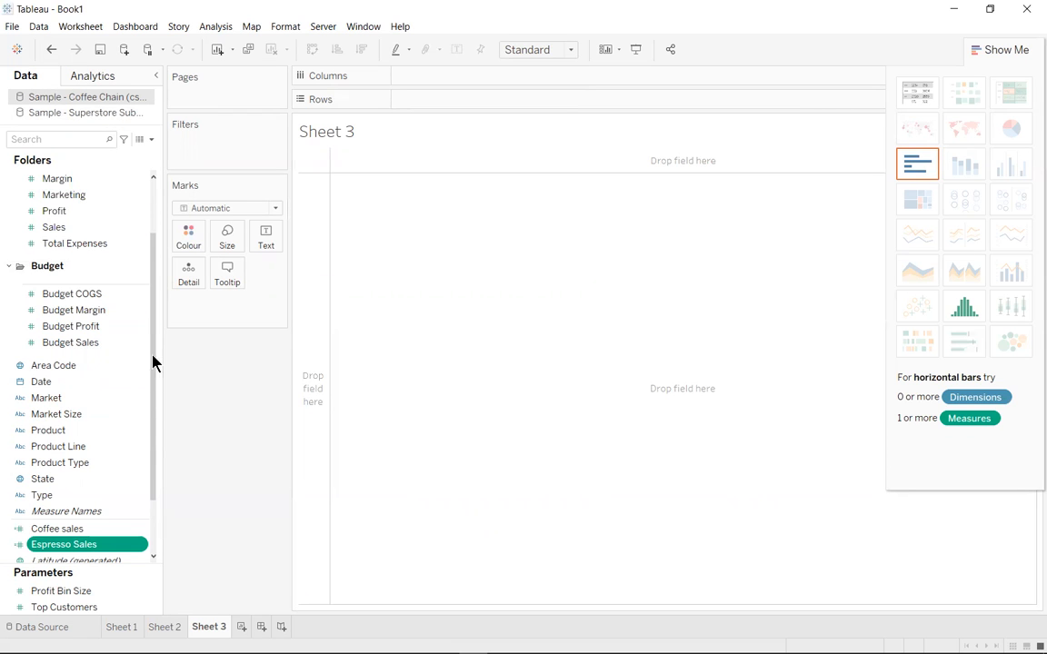
Create a calculated field named Herbal Tea Sales in the Coffee Chain data source, pasting in its prepared formula
left_click(152, 141)
left_click(108, 154)
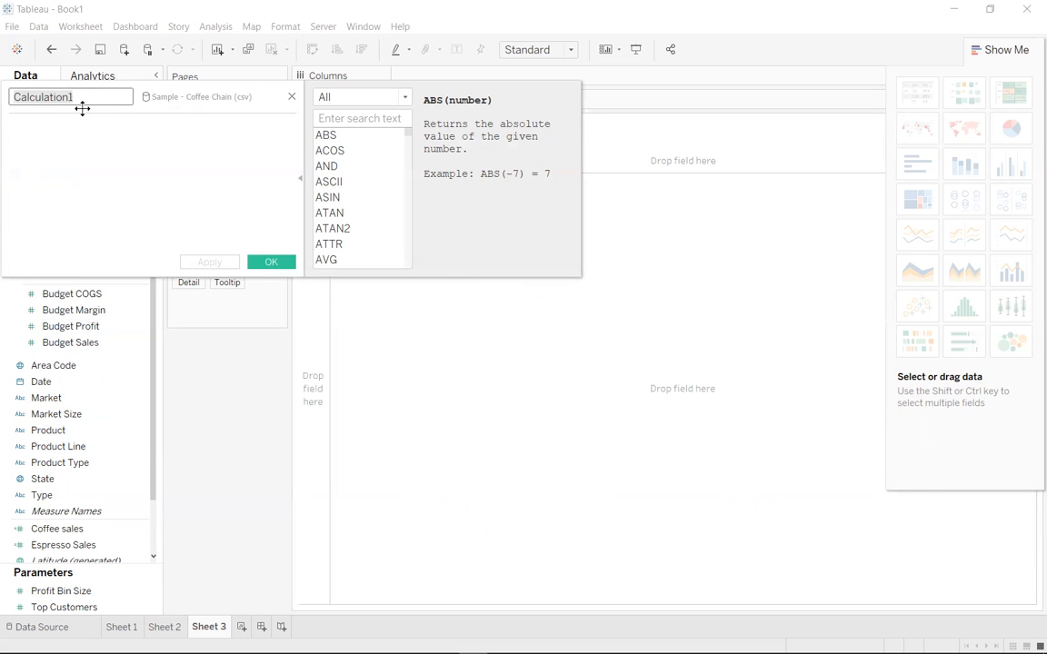
key("BackSpace")
type("Herb")
key("BackSpace")
type("bal ")
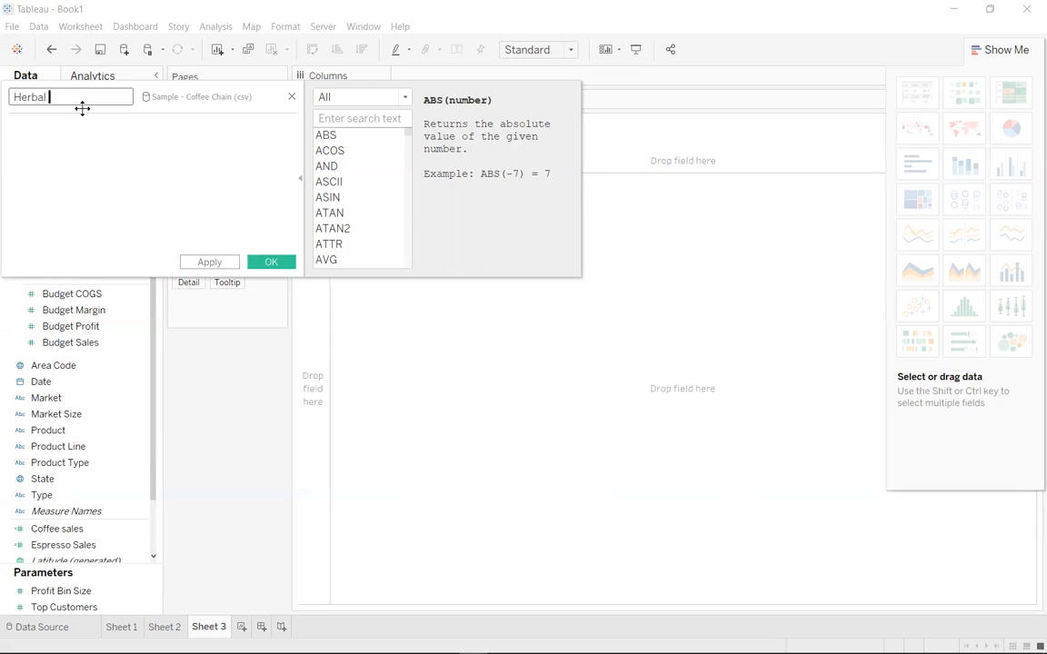
type("Tea Sales")
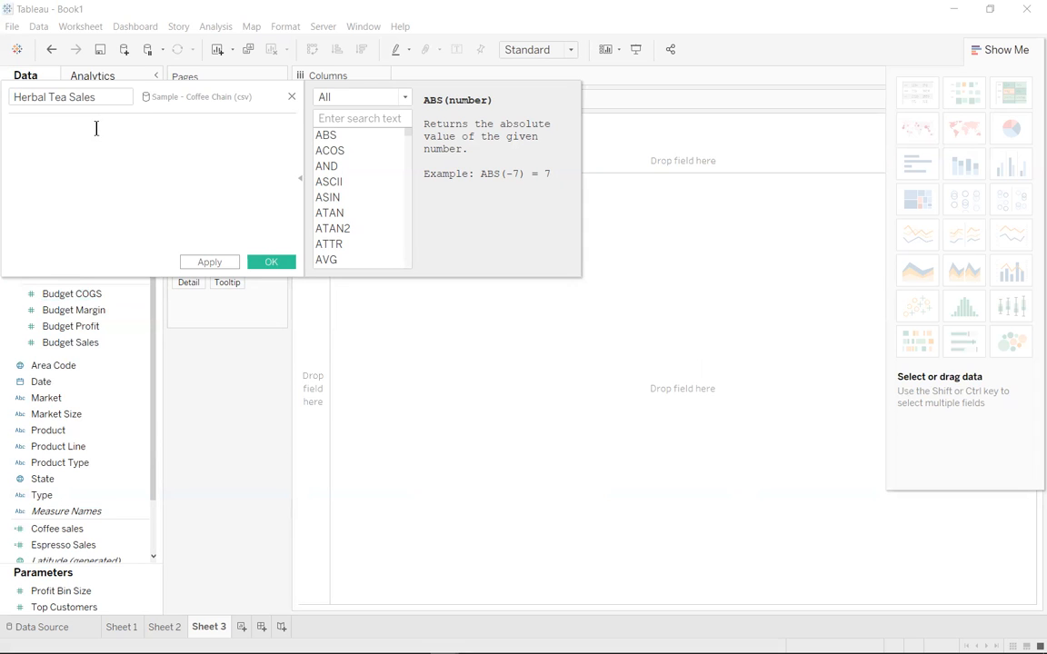
left_click(92, 122)
type("IF [Product Type]=\"Herbal Tea\" Then [Sales] END")
left_click(271, 261)
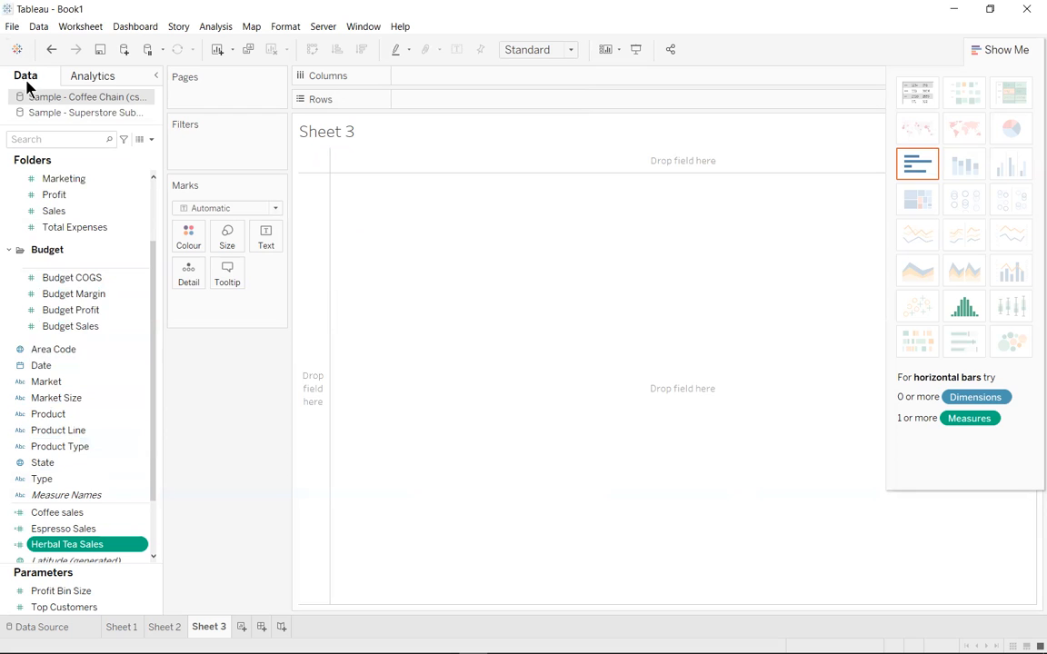
Create a calculated field named Tea Sales with the formula IF [Product Type]="Tea" Then [Sales] END
left_click(151, 141)
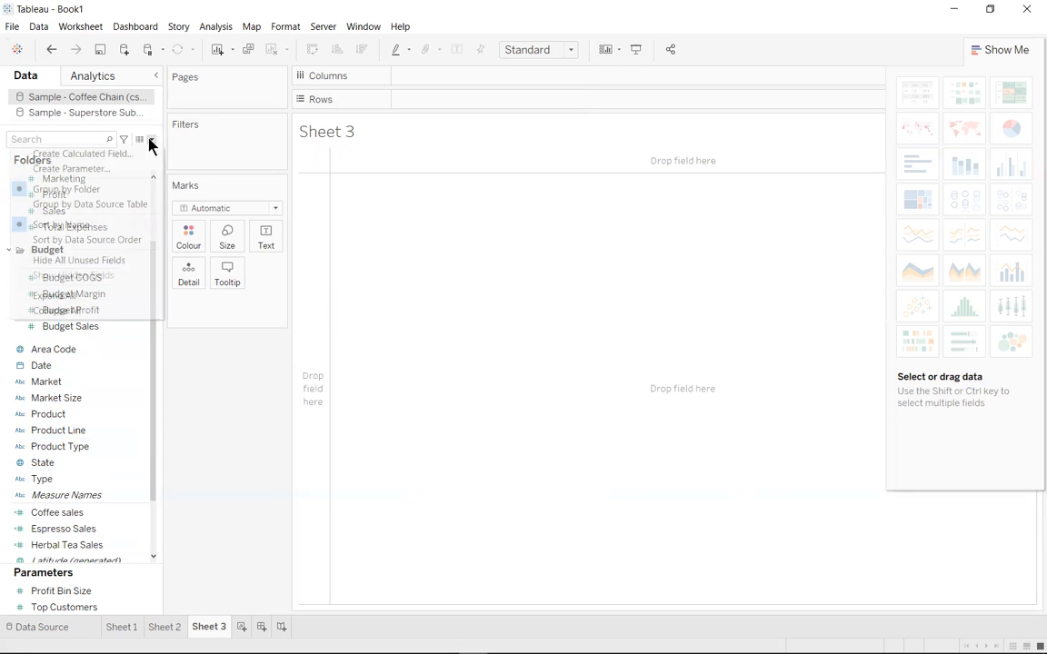
left_click(143, 154)
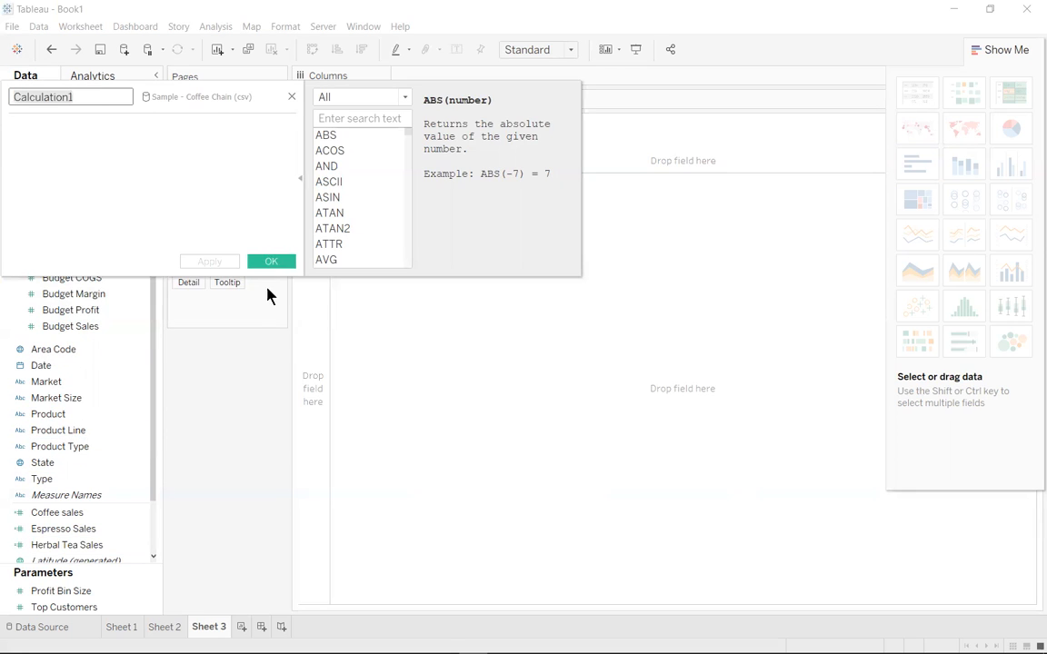
key("BackSpace")
type("Tea Sales")
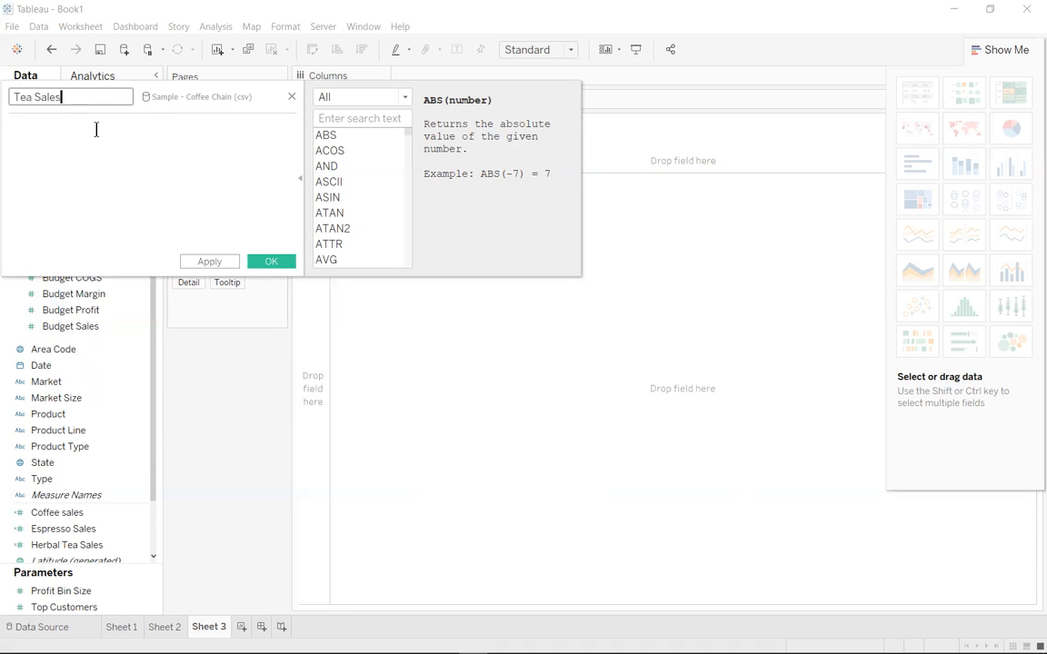
left_click(67, 151)
type("IF [Product Type]=\"Tea\" Then [Sales] END")
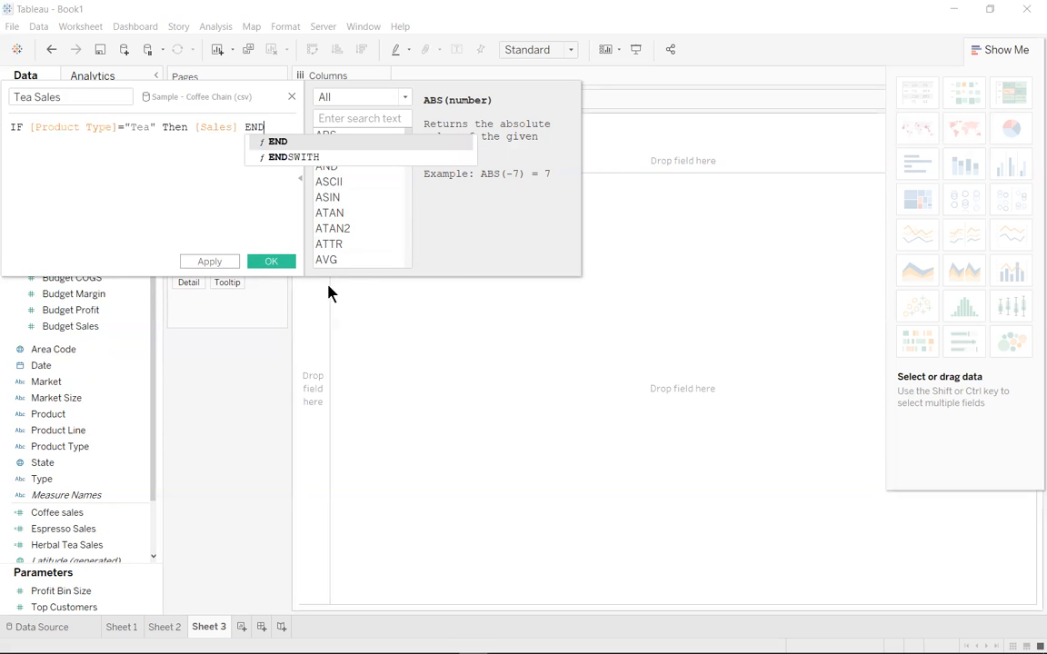
left_click(273, 262)
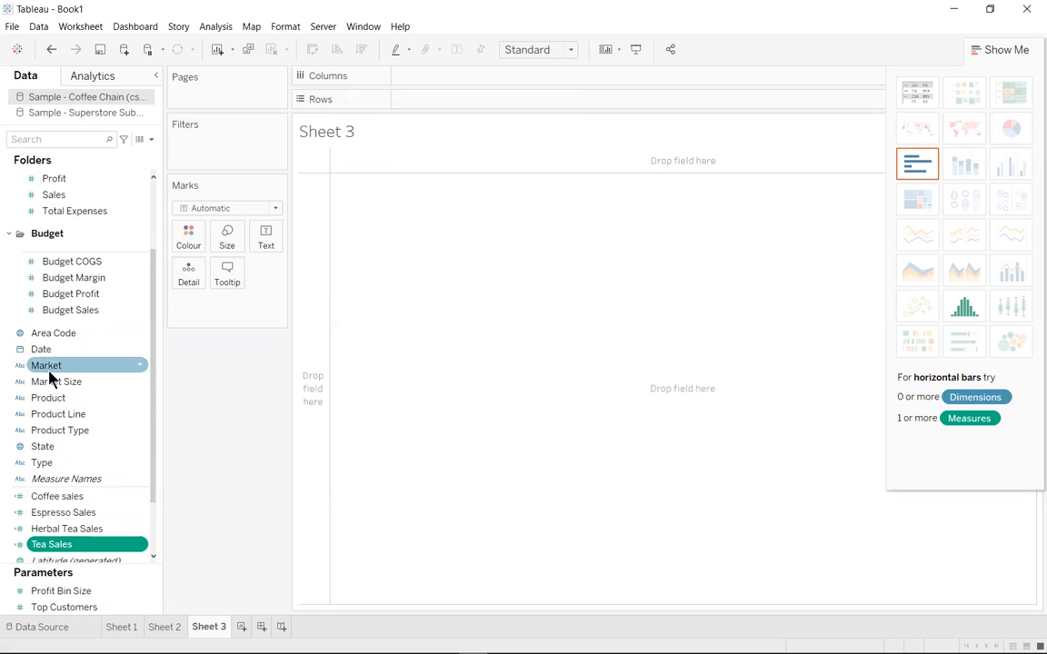
Build a symbol map by State on Sheet 3, with Sales setting the mark size and Profit the mark colour
scroll(77, 362, "up", 3)
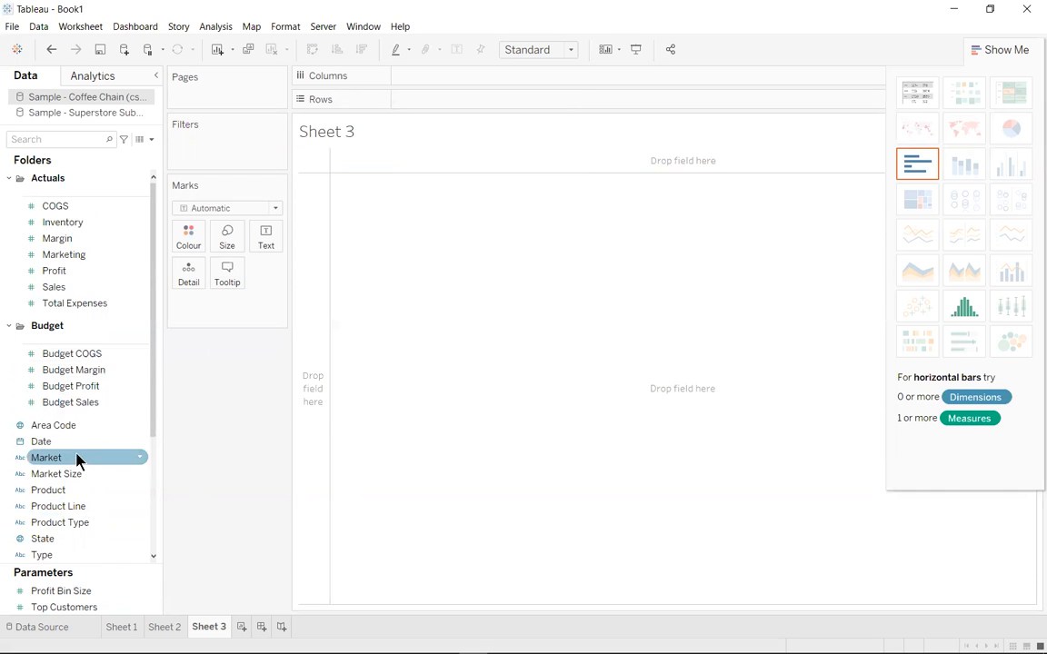
double_click(45, 540)
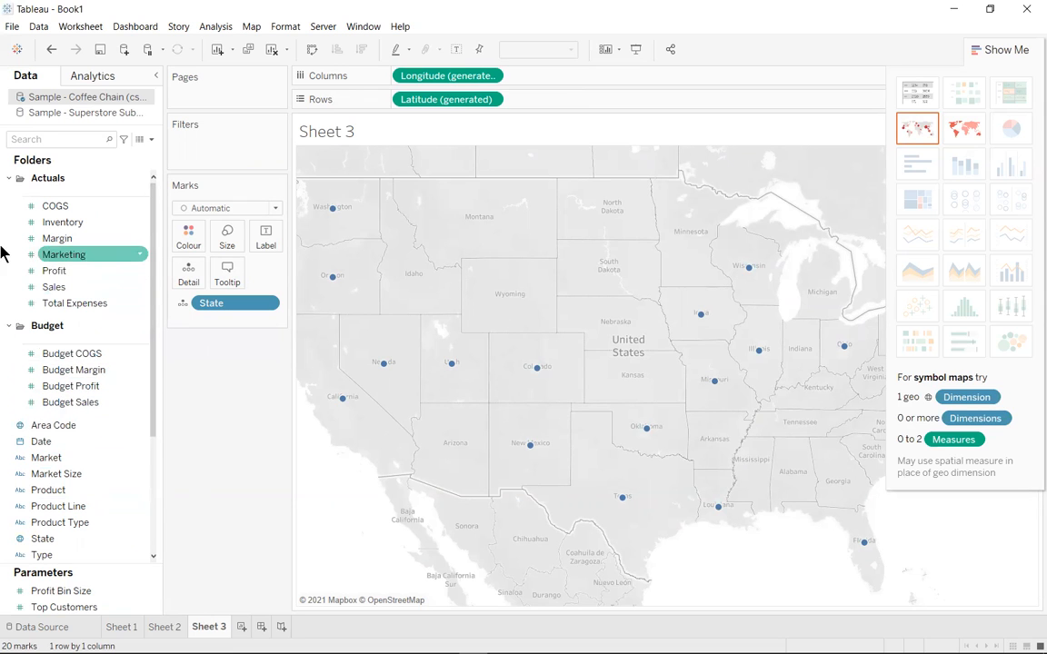
left_click(70, 287)
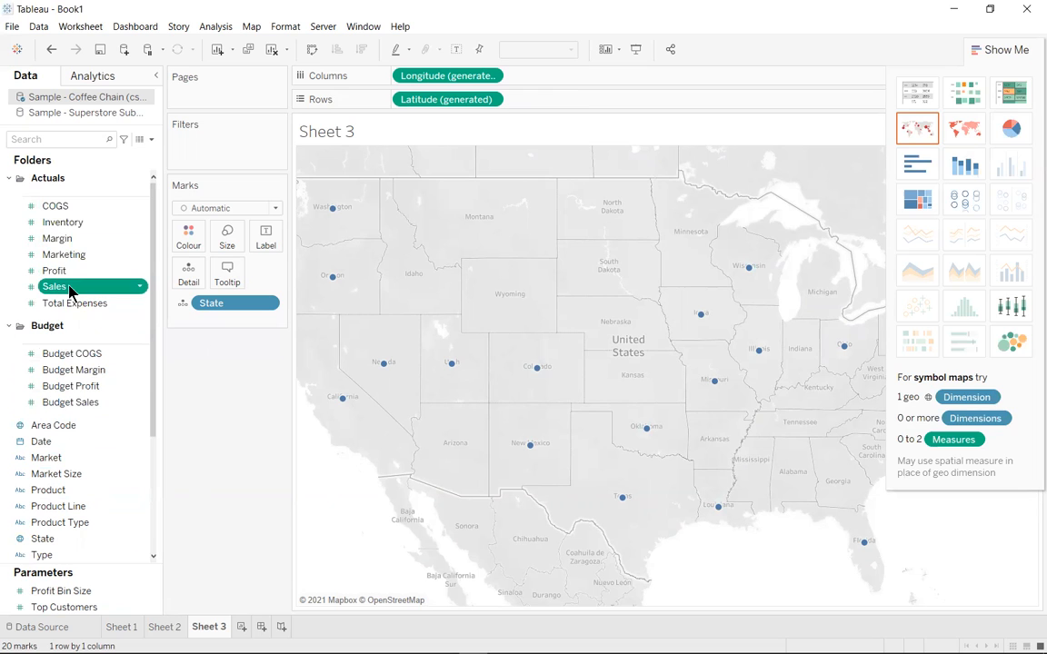
left_click_drag(78, 291, 225, 239)
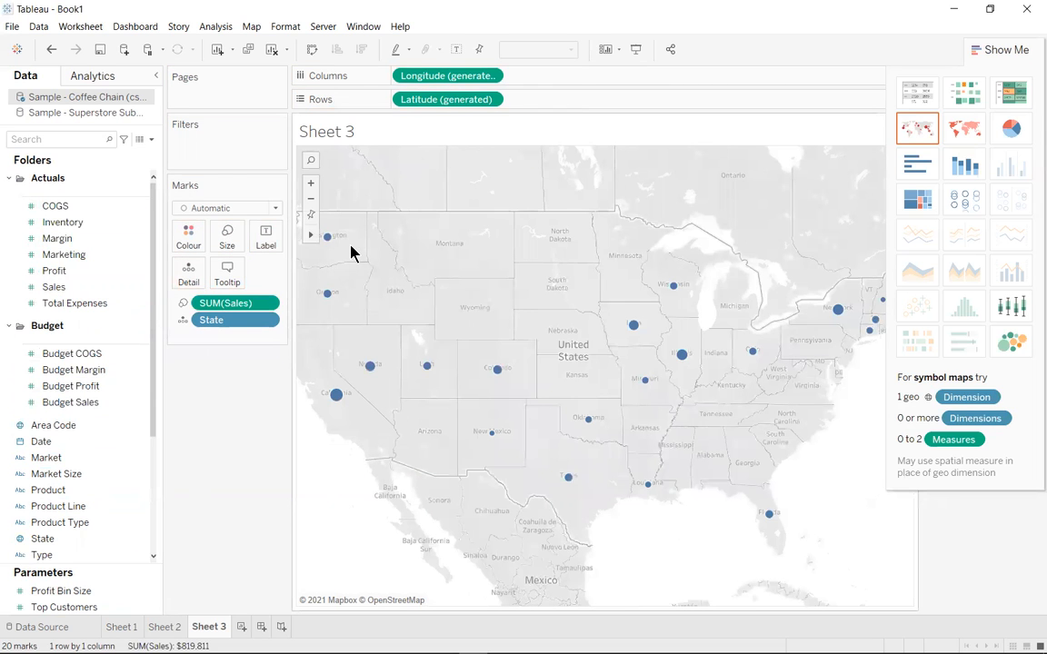
left_click_drag(54, 271, 181, 241)
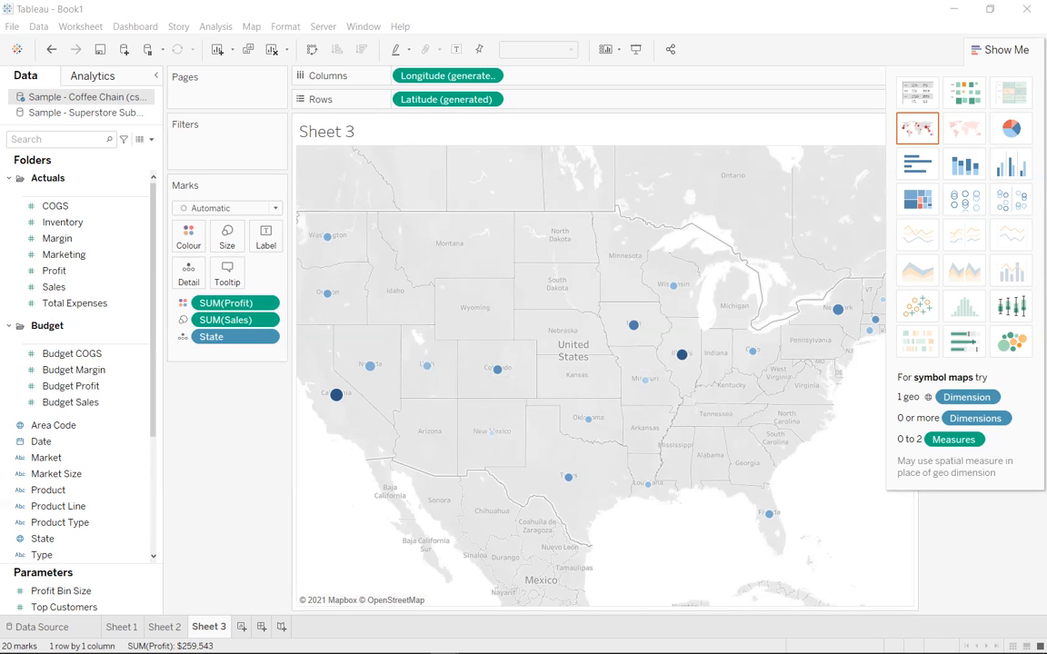
Start a calculated field named %Coffee lines and paste in the prepared bar-line formula based on ROUND((SUM([Coffee Sales])/SUM([Sales]))*100,0)
left_click(152, 140)
left_click(142, 151)
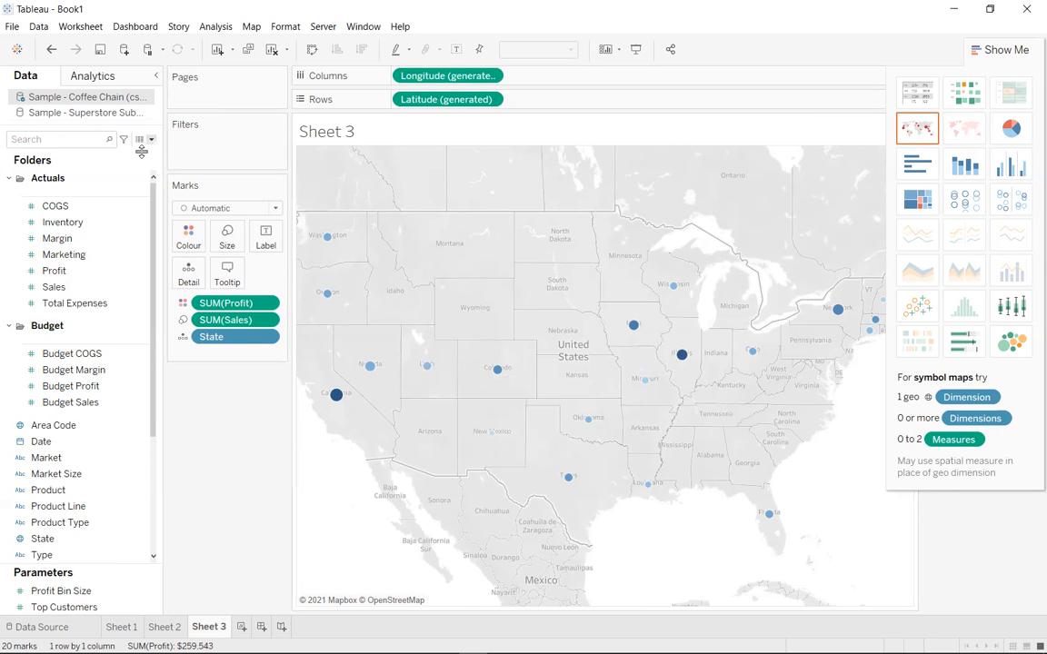
key("BackSpace")
type("%")
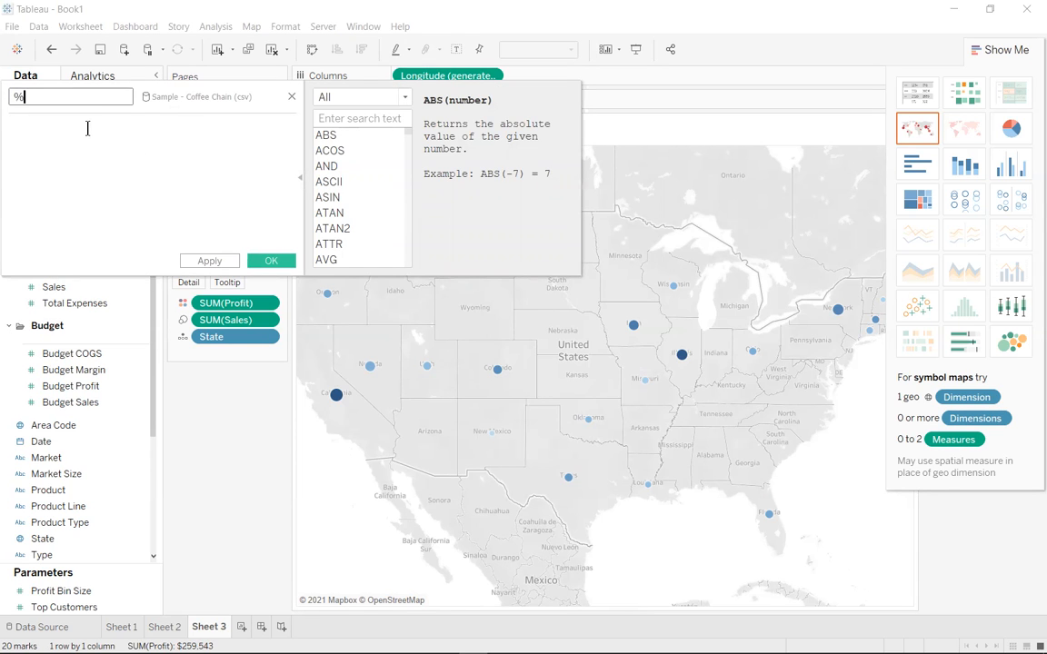
type("Coffee lines")
left_click(87, 128)
type("ROUND((SUM([Coffee Sales])/SUM([Sales]))*100,0)")
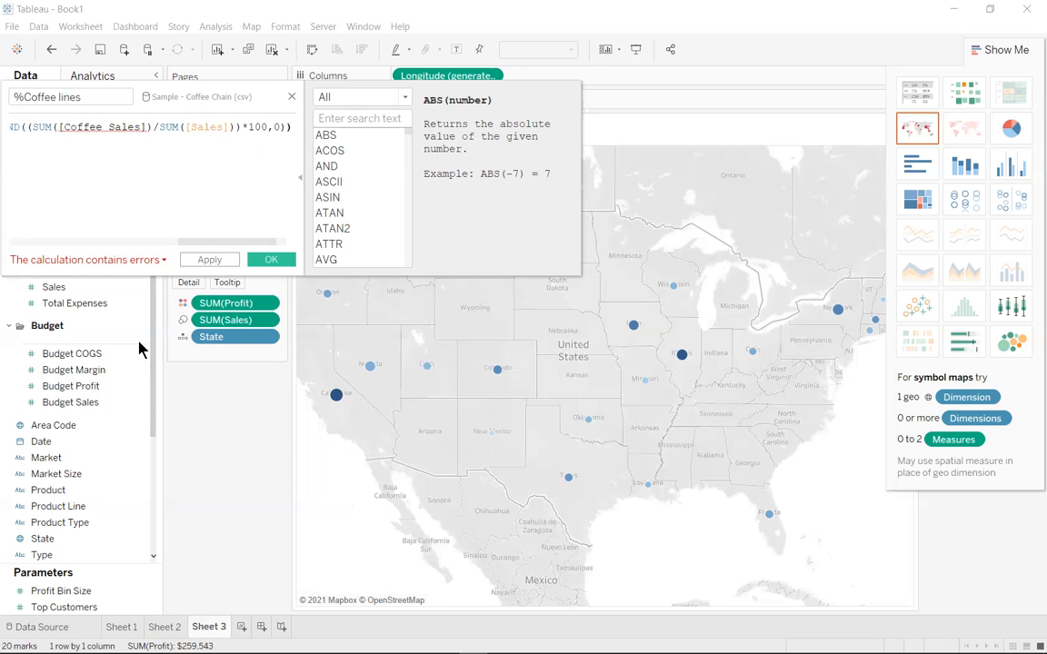
Correct the field reference in the %Coffee lines formula to [Coffee sales] and save the calculation
scroll(84, 400, "down", 3)
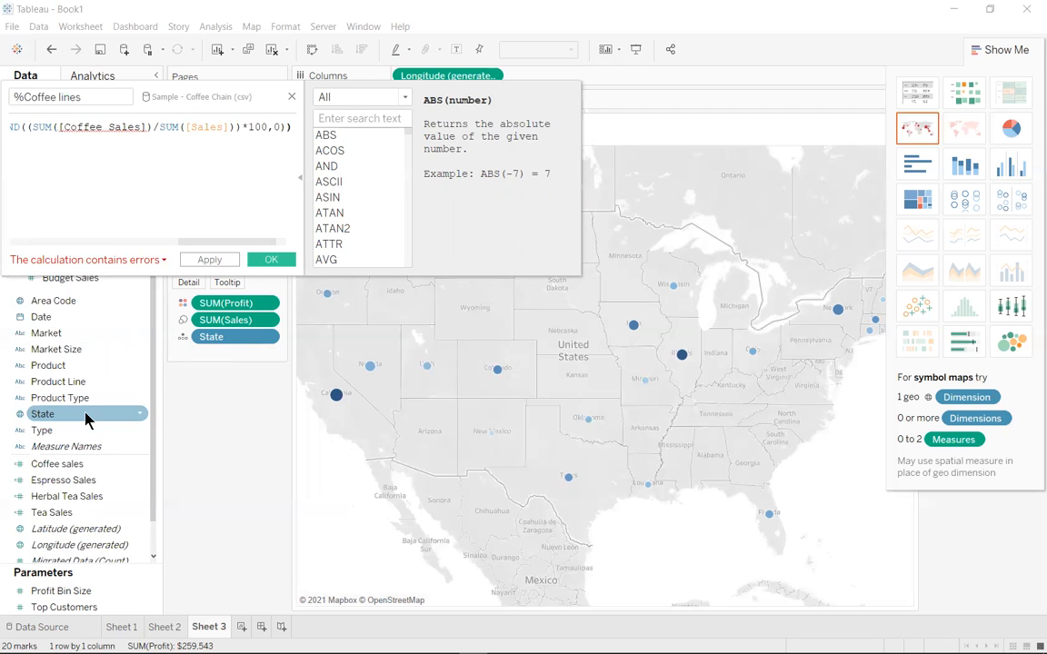
mouse_move(109, 127)
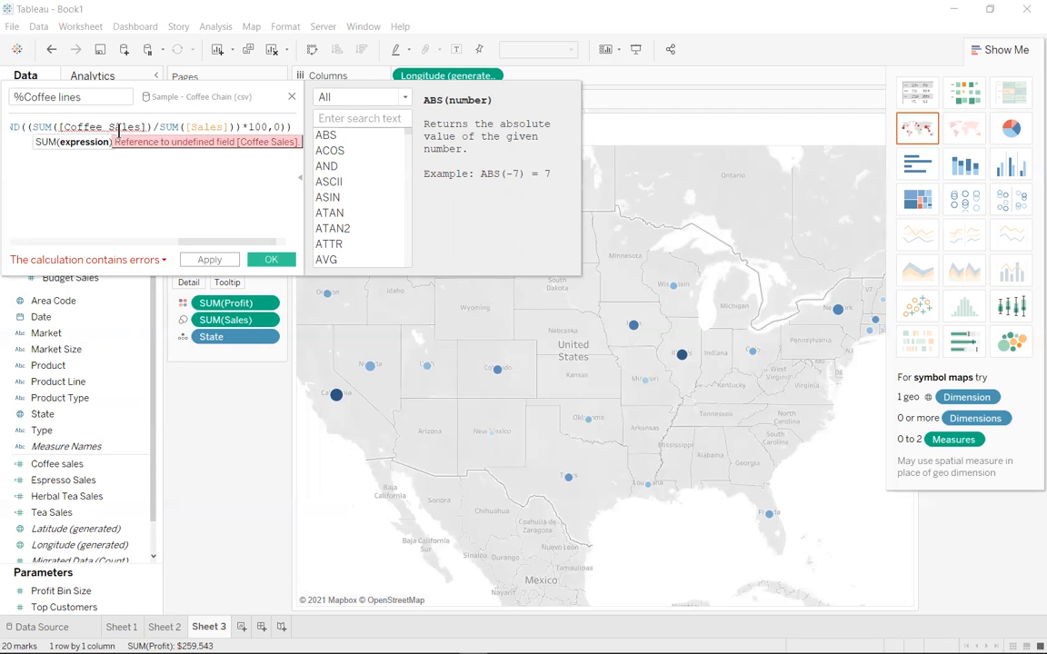
left_click(114, 128)
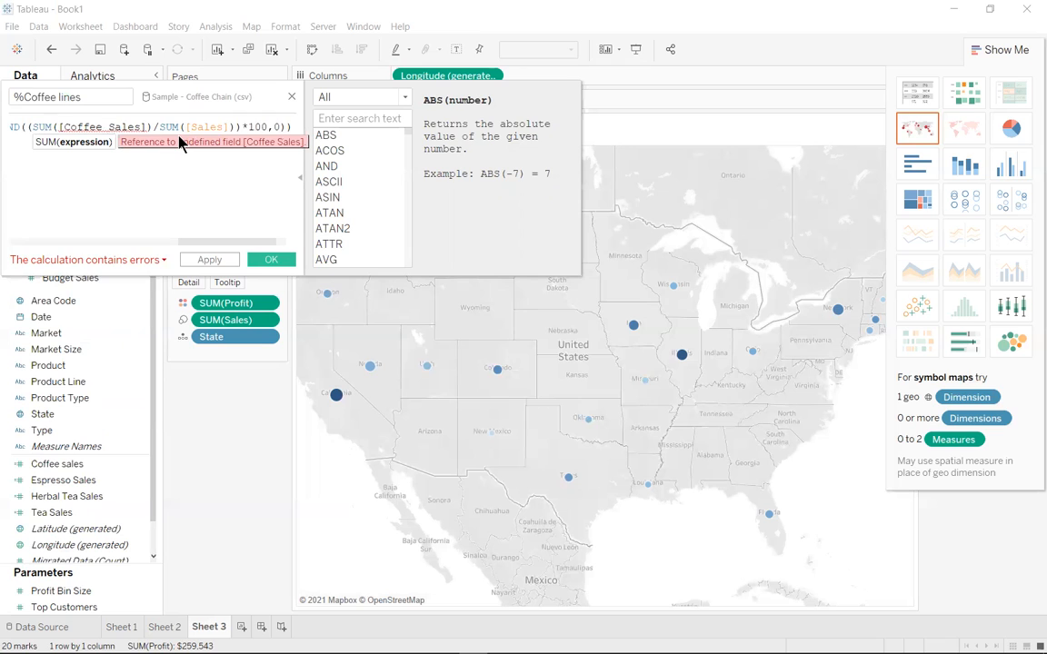
key("BackSpace")
type("s")
key("Return")
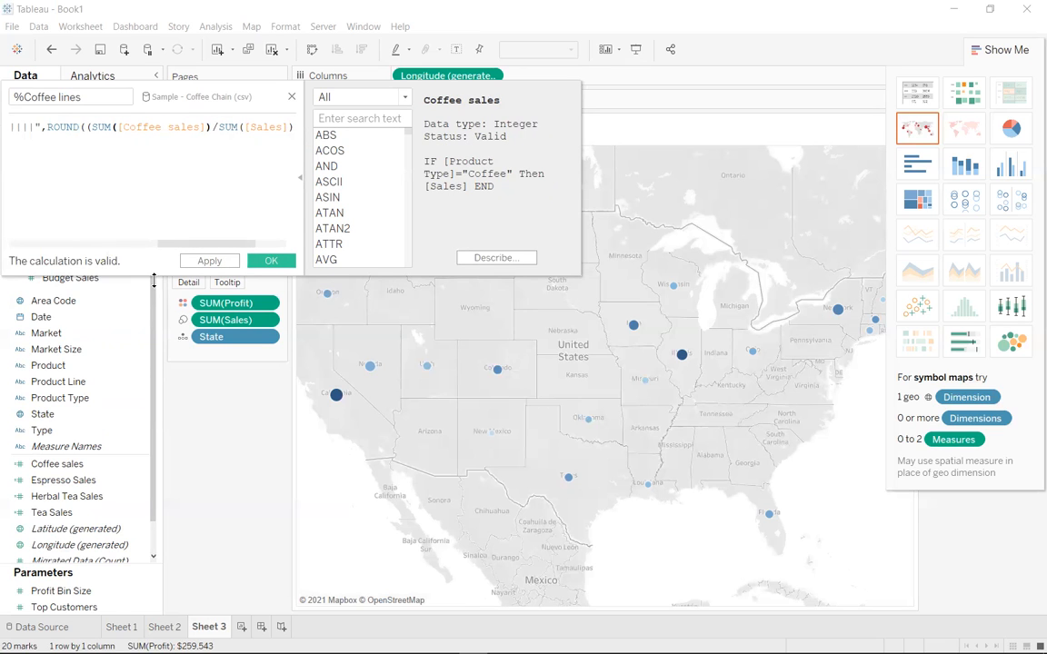
left_click(273, 262)
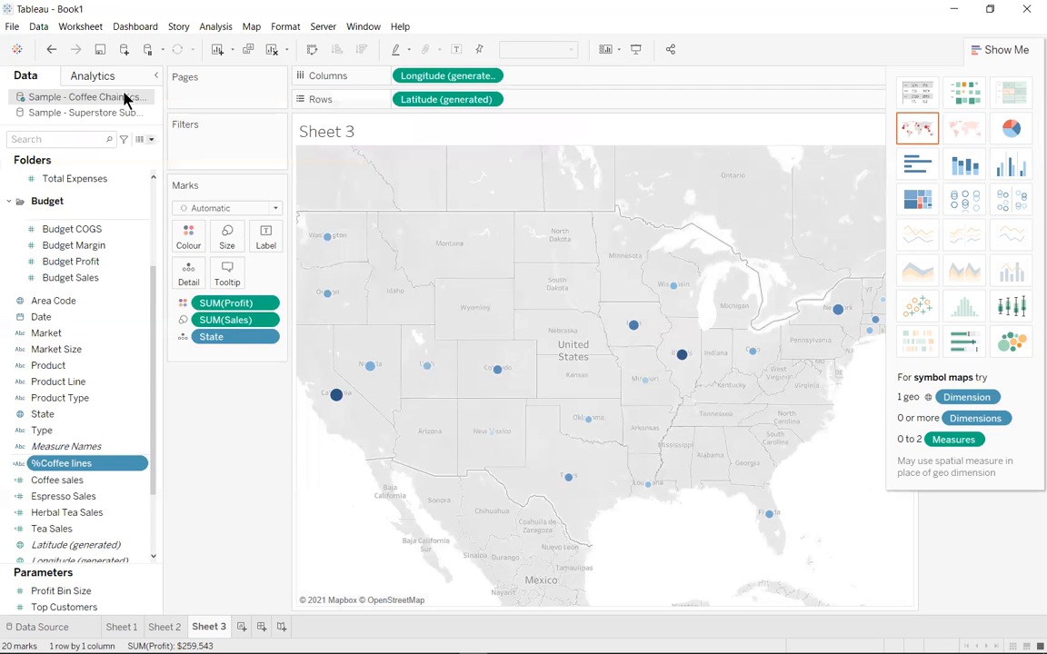
Start a calculated field named %espresso lines and paste in the same percentage-line formula
left_click(150, 139)
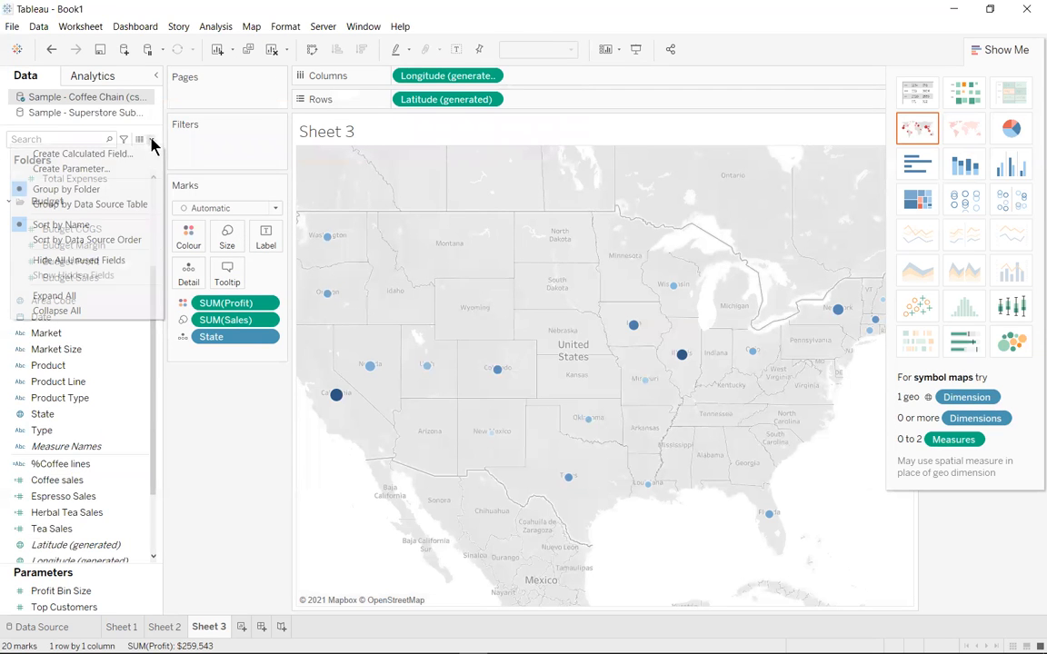
left_click(135, 152)
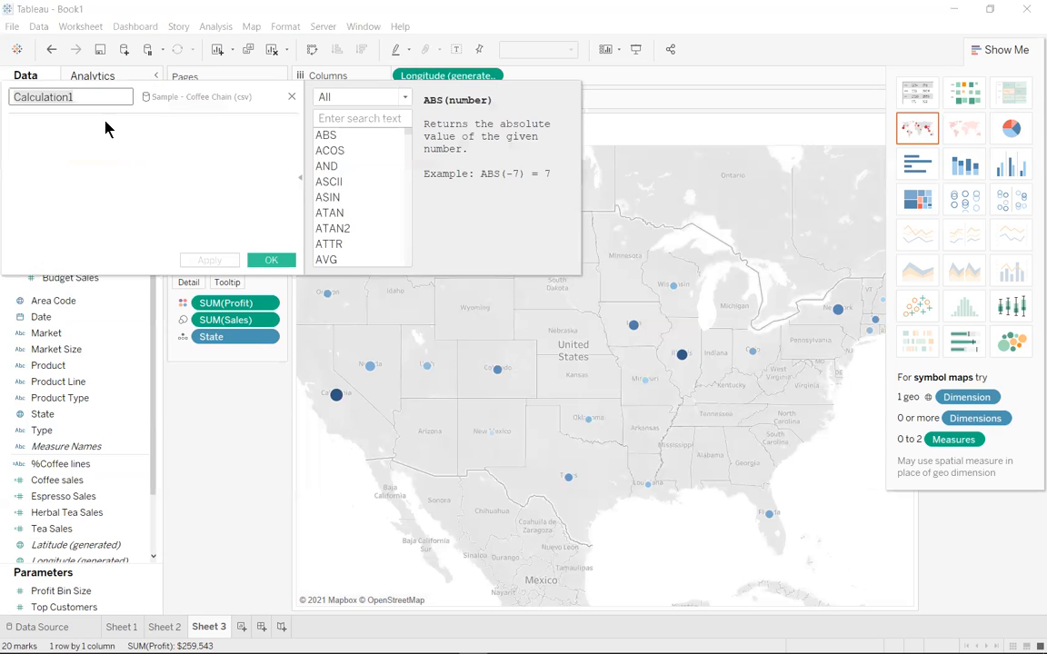
key("BackSpace")
type("%")
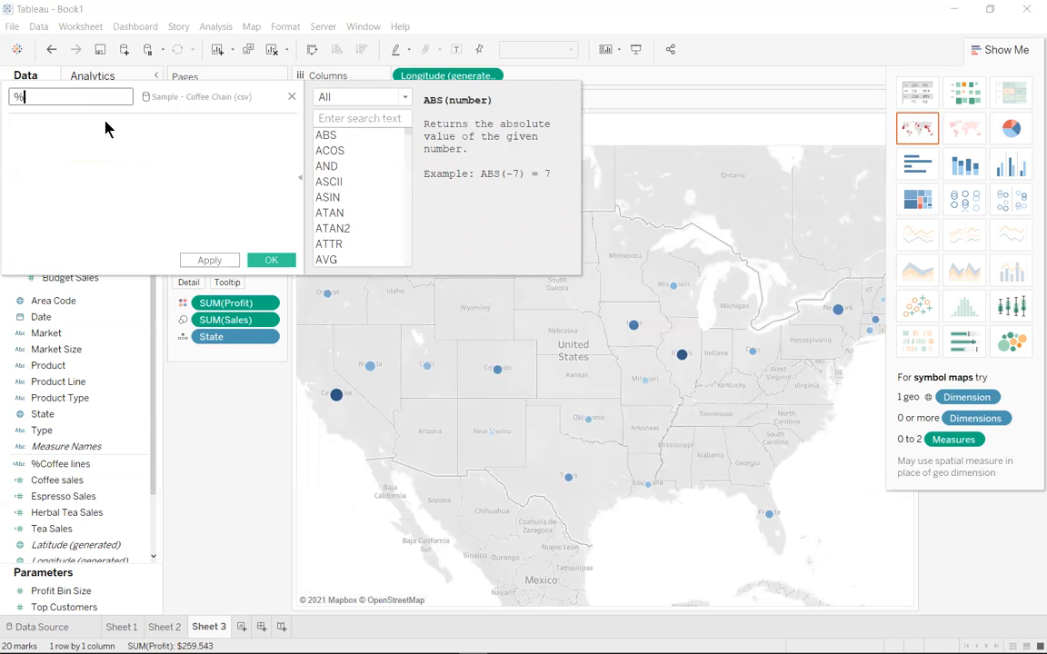
type("espresso lines")
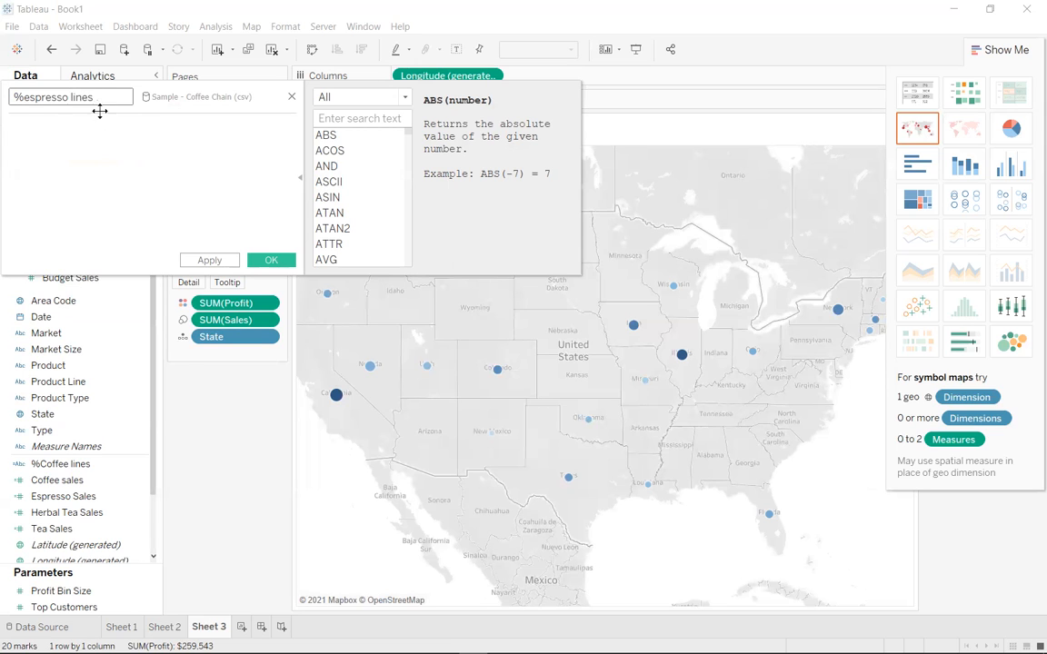
left_click(102, 123)
type("ROUND((SUM([Coffee Sales])/SUM([Sales]))*100,0)")
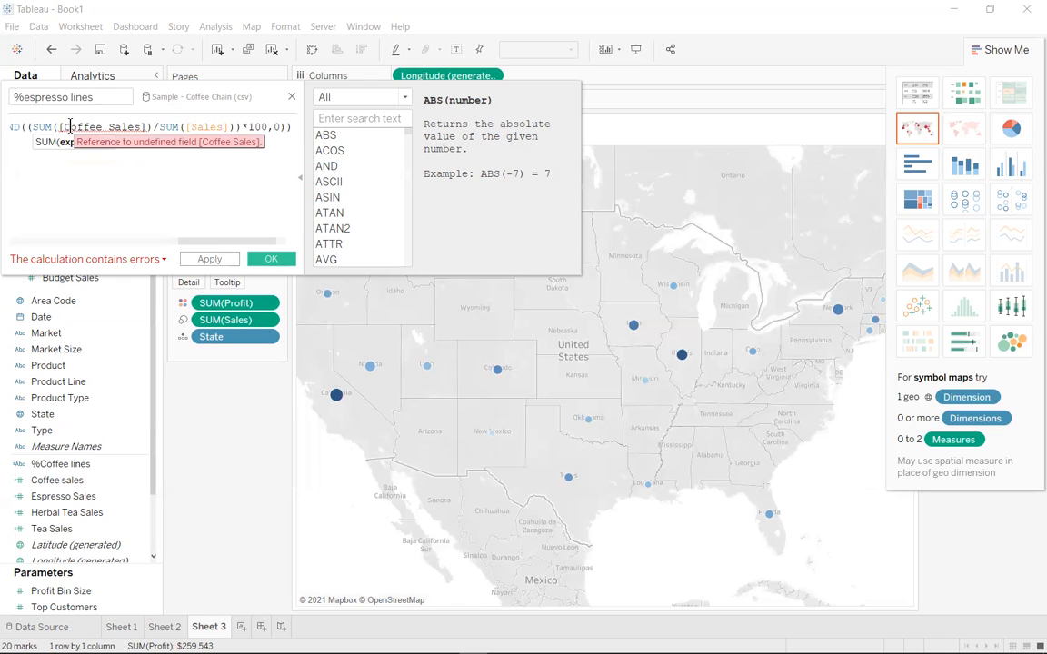
Replace the coffee reference in the %espresso lines formula with [Espresso Sales] and save the calculation
double_click(70, 127)
key("BackSpace")
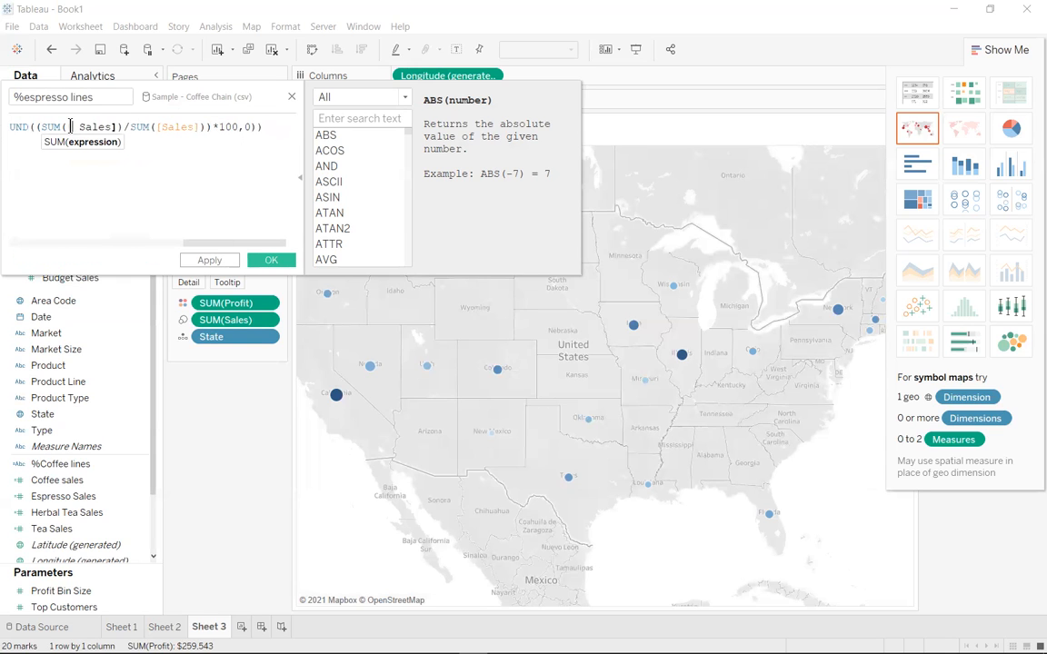
type("E")
key("Return")
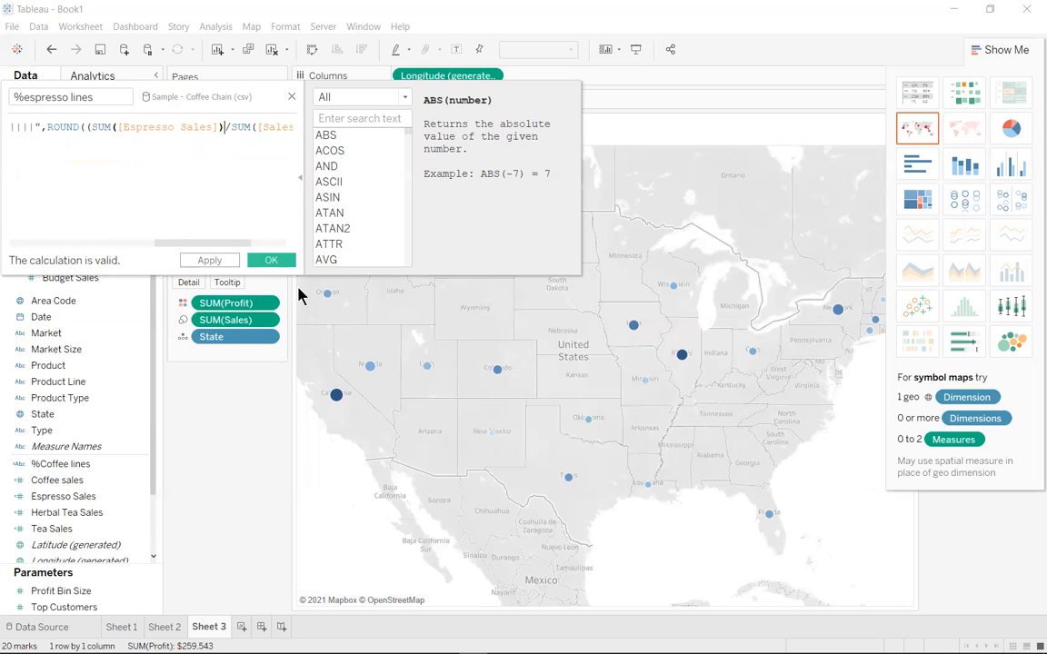
left_click(273, 261)
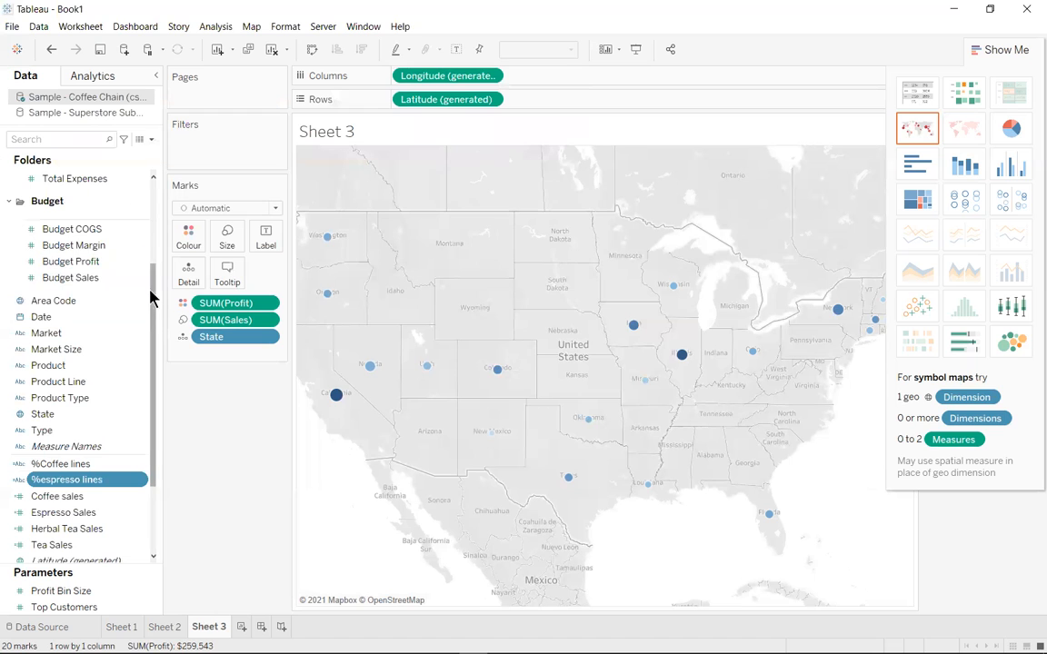
Start a calculated field named %Herbal tea lines and paste in the percentage-line formula
left_click(150, 140)
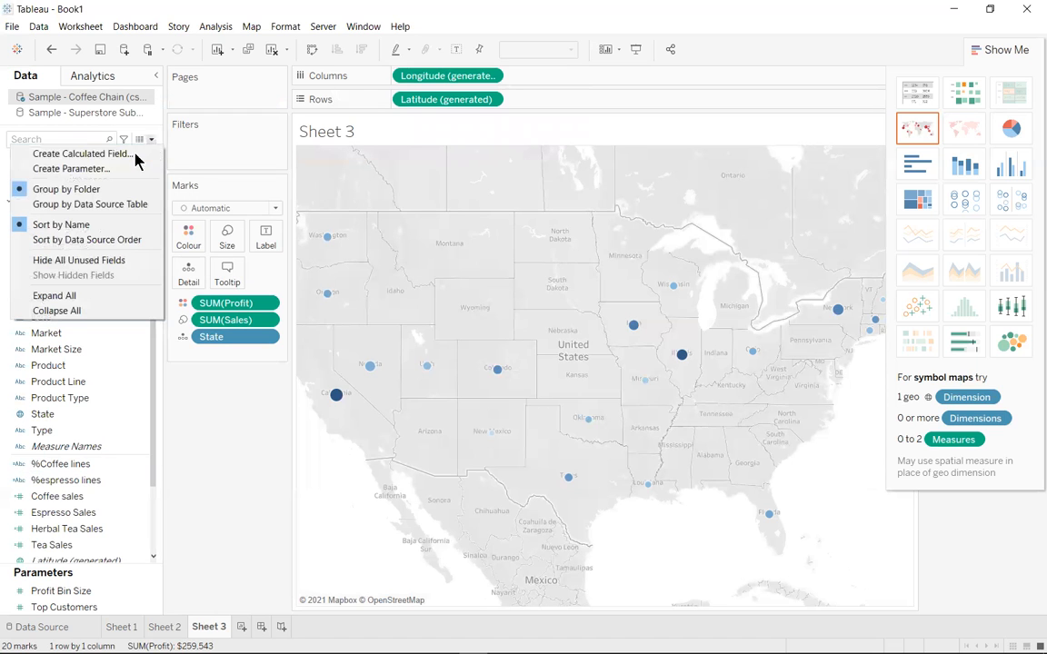
left_click(129, 155)
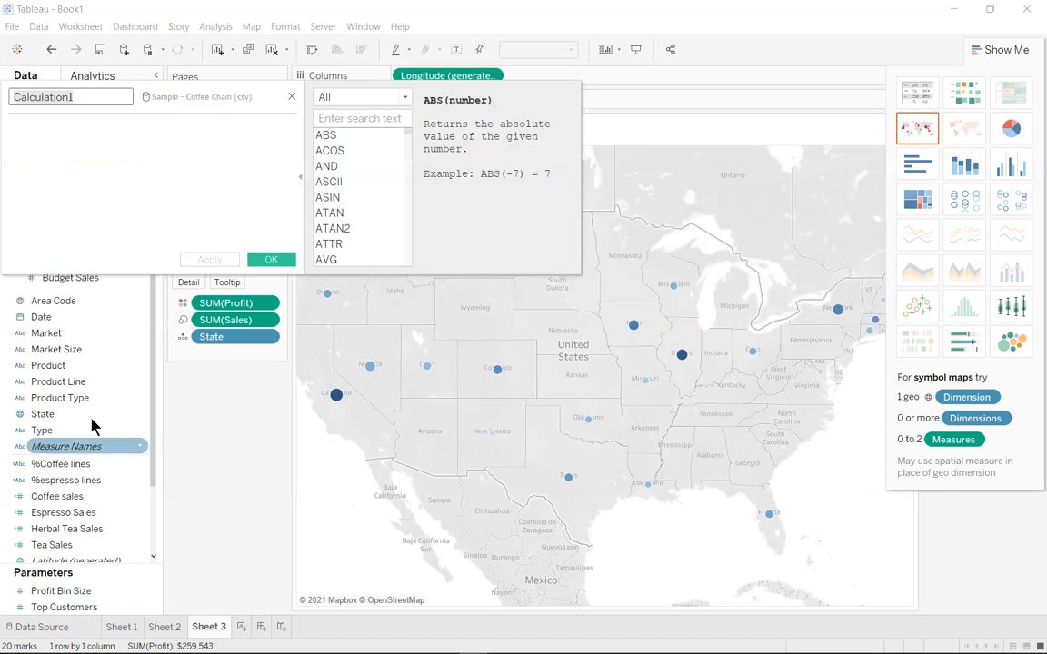
key("BackSpace")
type("%Hernal")
key("BackSpace")
key("BackSpace")
key("BackSpace")
type("bal ")
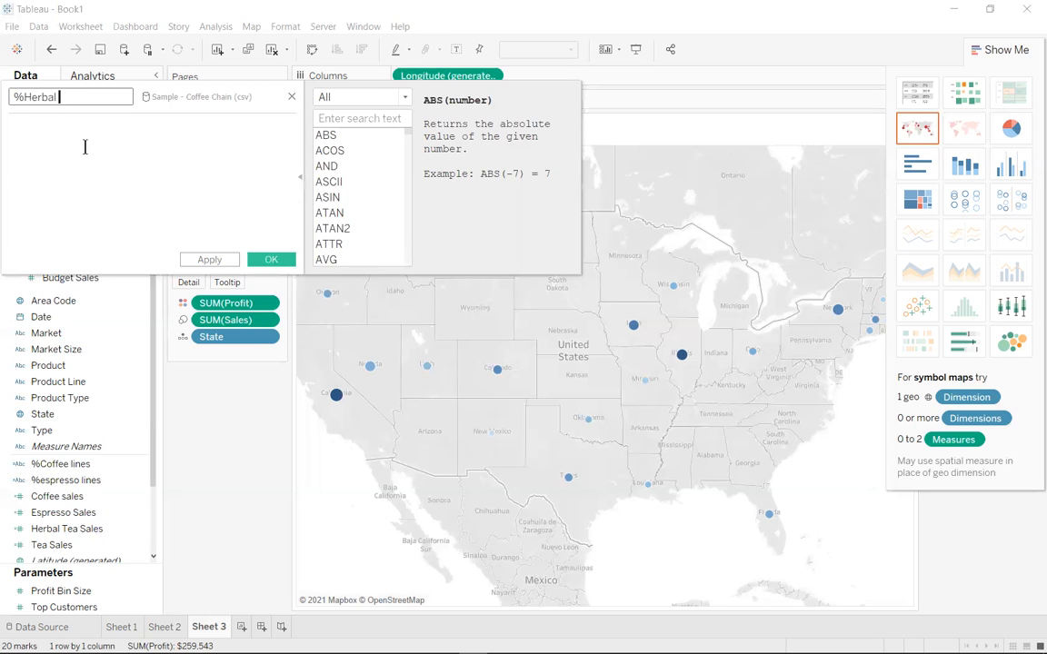
type("tea lines")
left_click(85, 147)
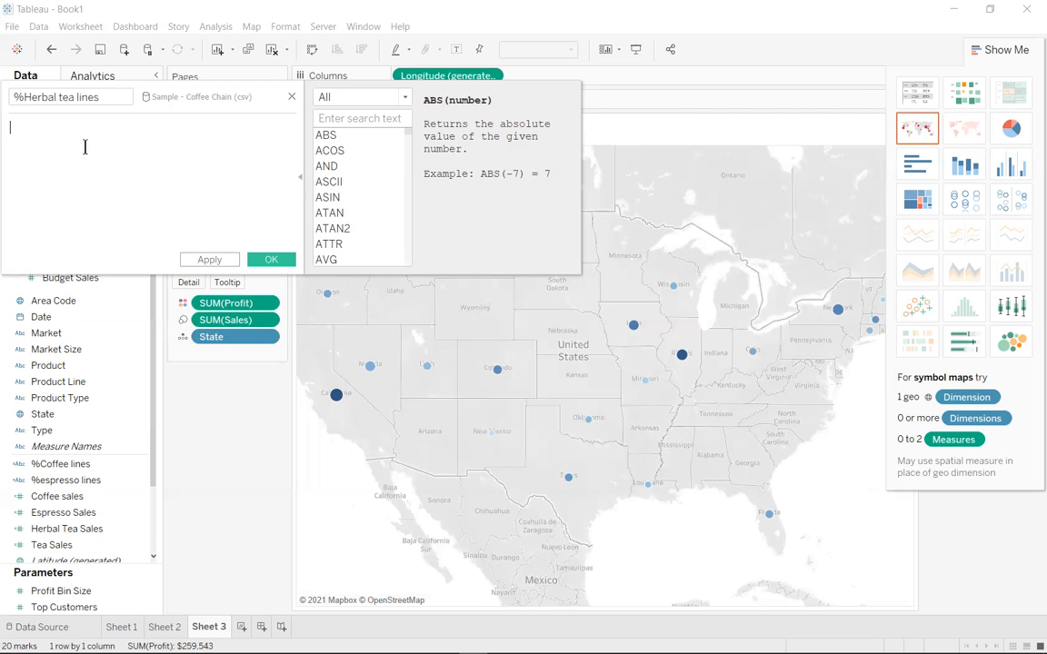
type("ROUND((SUM([Coffee Sales])/SUM([Sales]))*100,0))")
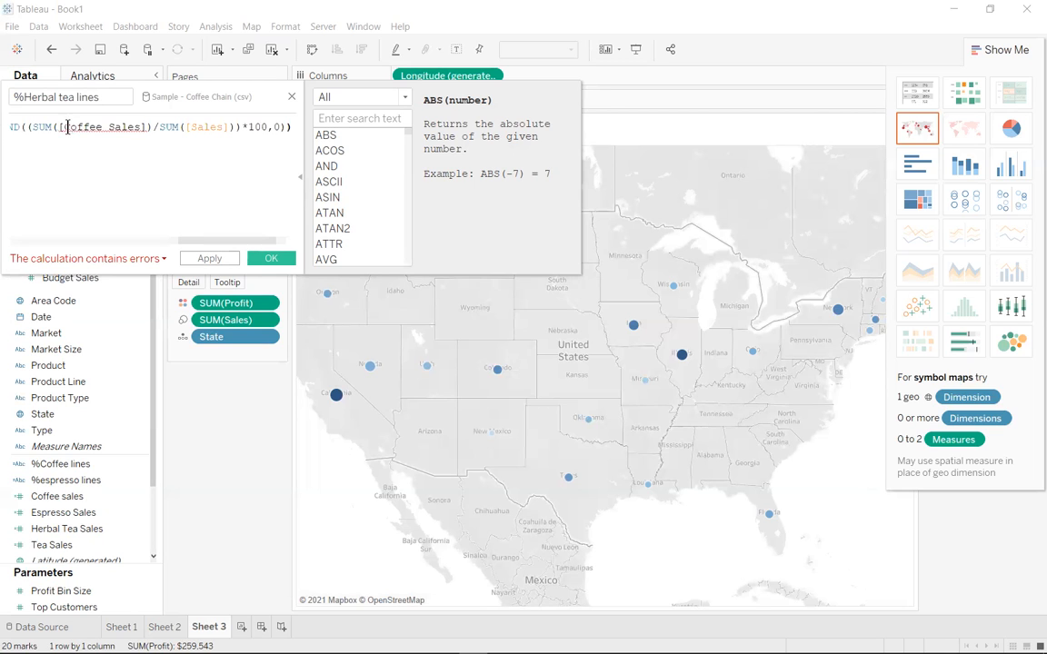
Replace the coffee reference in the %Herbal tea lines formula with the Herbal Tea Sales field and save the calculation
key("Delete")
key("Delete")
key("Delete")
key("Delete")
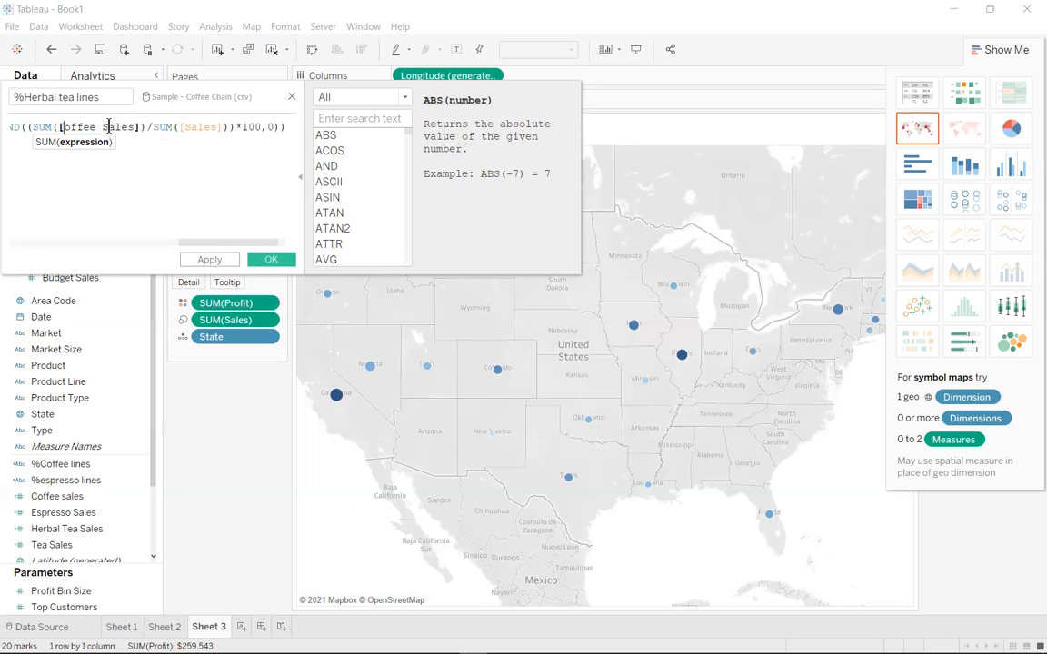
key("Delete")
key("Delete")
key("Delete")
type("Herbal")
key("Return")
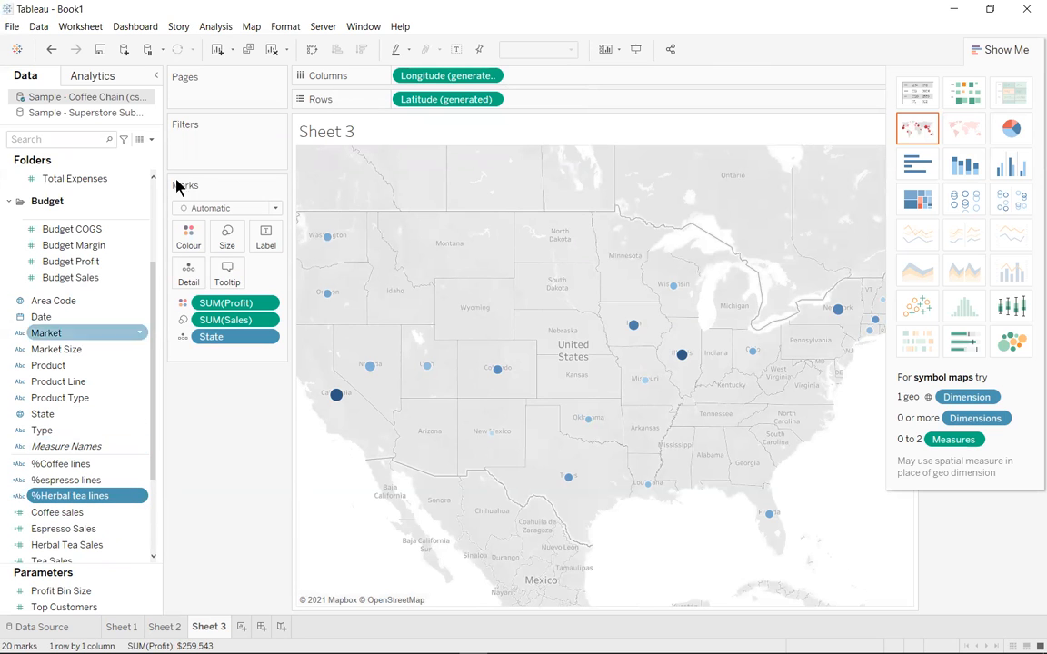
Start a calculated field named %tea lines and paste in the percentage-line formula
left_click(151, 140)
left_click(126, 151)
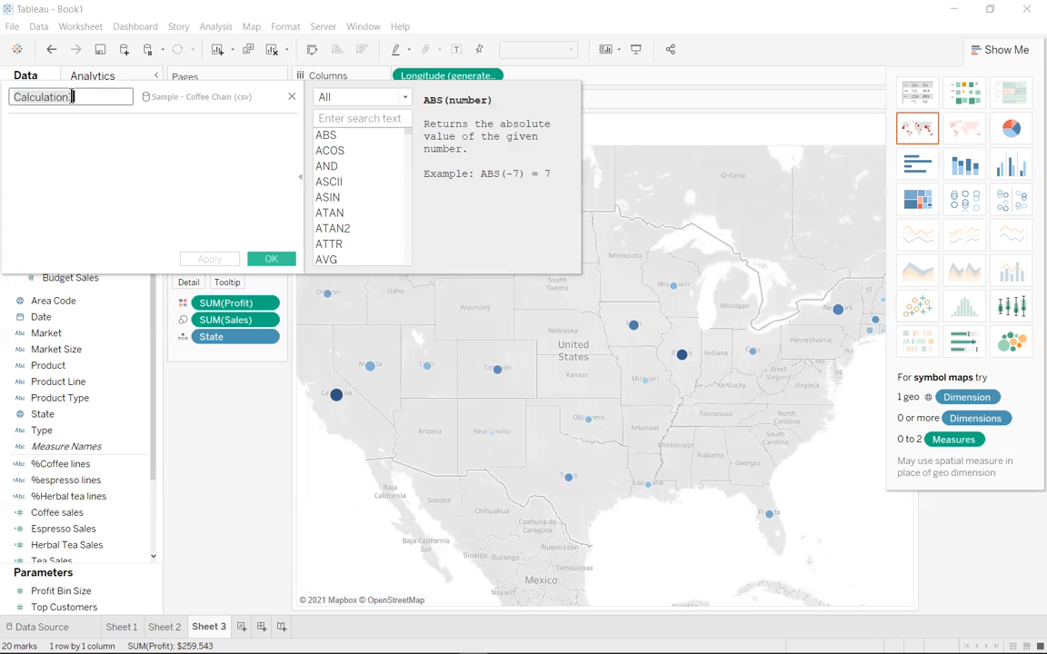
key("BackSpace")
type("%")
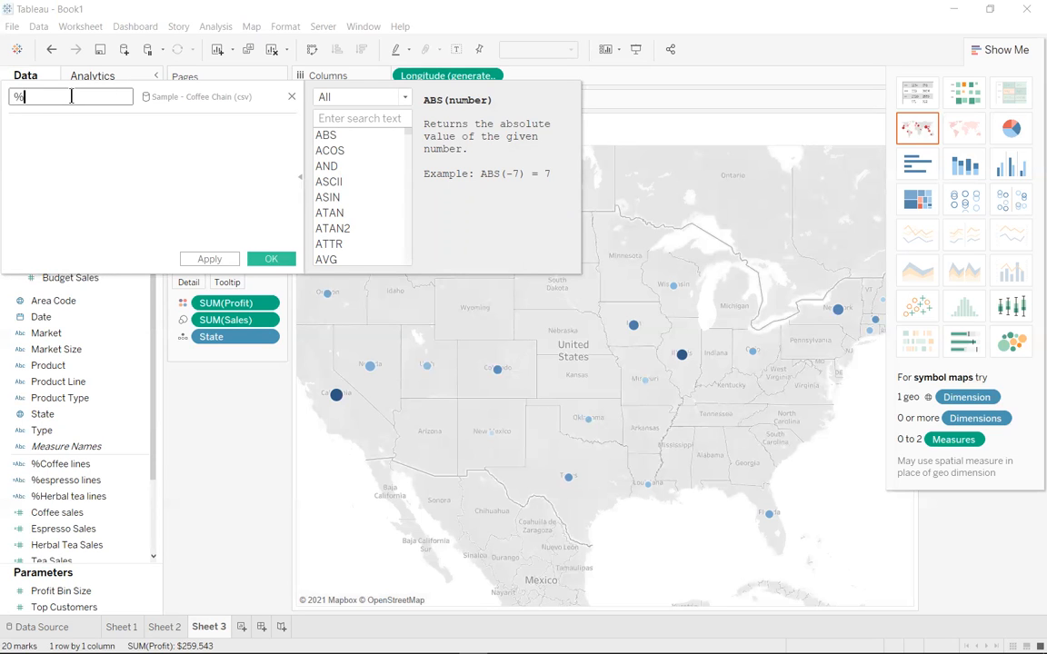
type("tea lines")
left_click(82, 137)
type("ROUND((SUM([Coffee Sales])/SUM([Sales]))*100,0)")
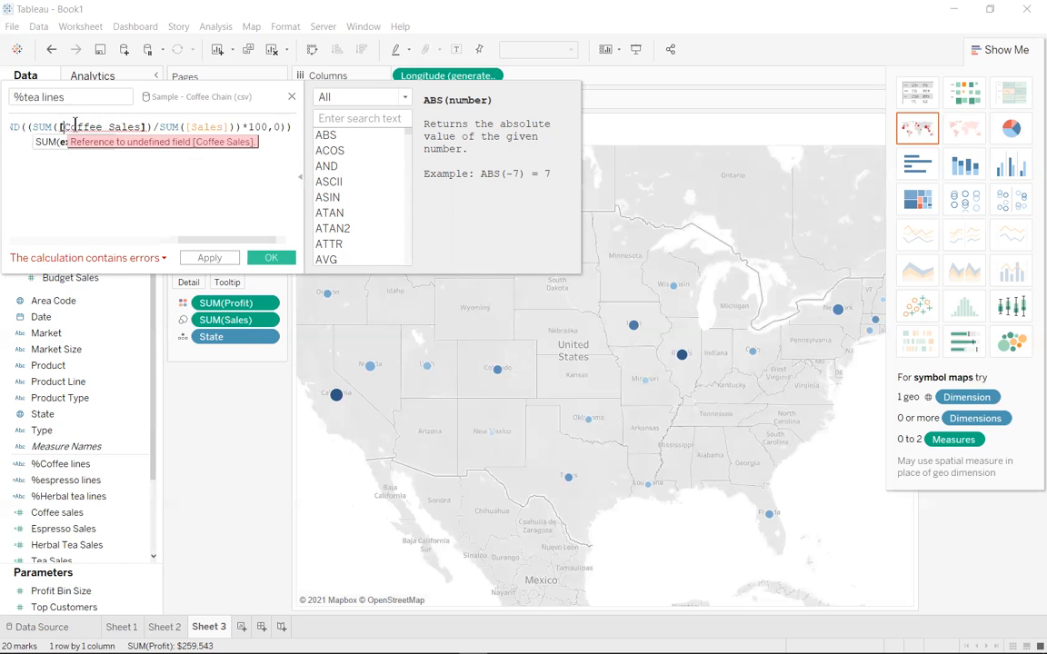
Replace the coffee reference in the %tea lines formula with [Tea Sales] and save the calculation
double_click(127, 127)
left_click_drag(127, 126, 142, 124)
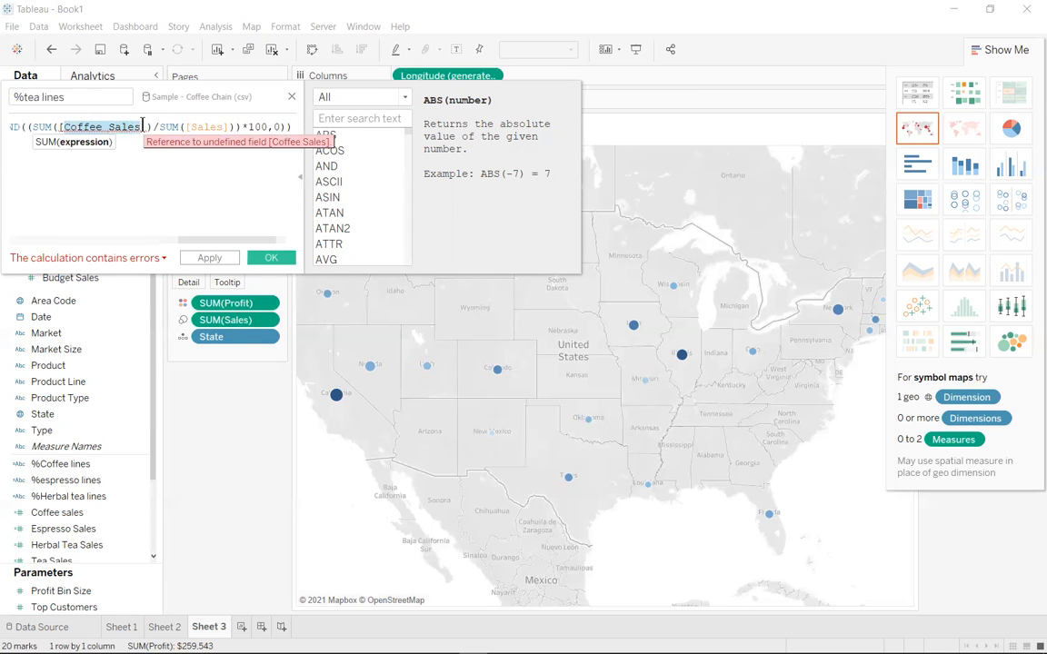
type("te")
key("Return")
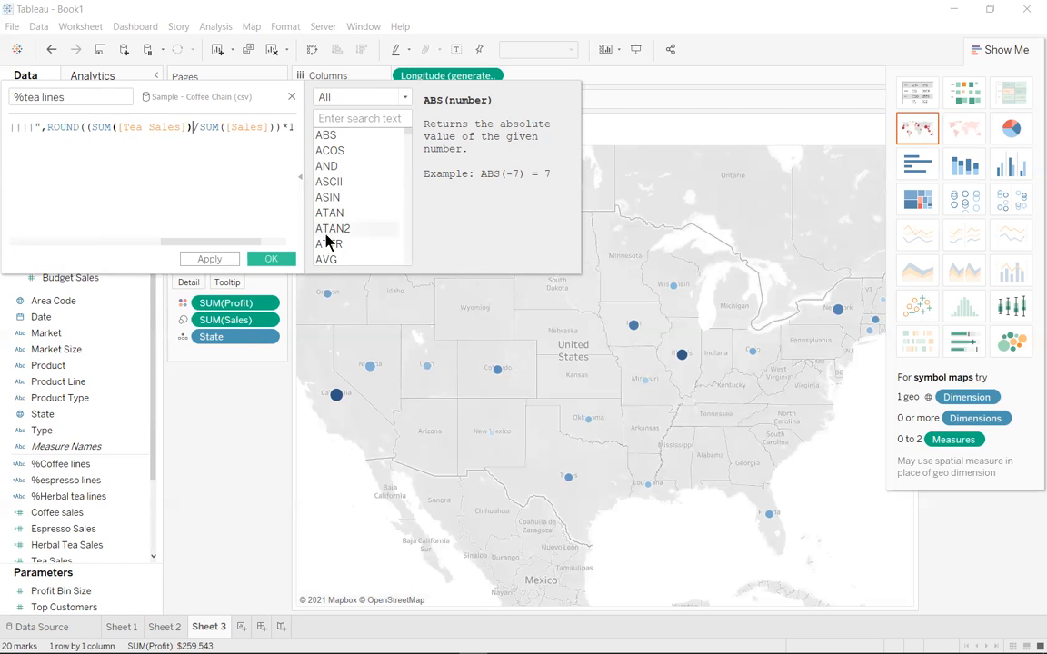
left_click(272, 258)
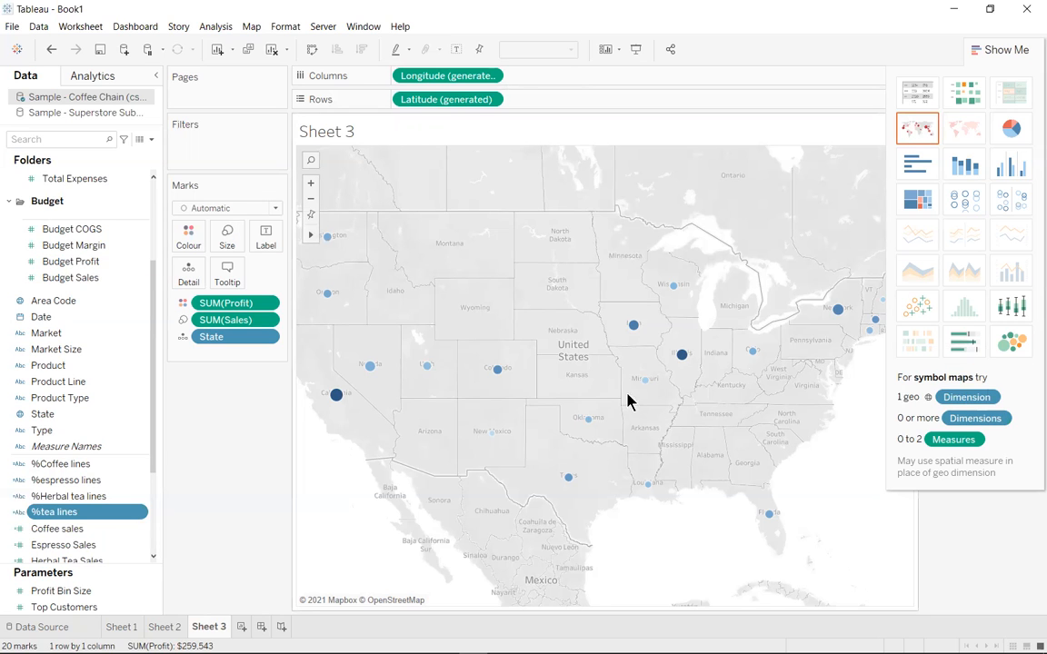
Add the %Coffee lines, %espresso lines, %Herbal tea lines and %tea lines fields to the map's tooltip
mouse_move(560, 437)
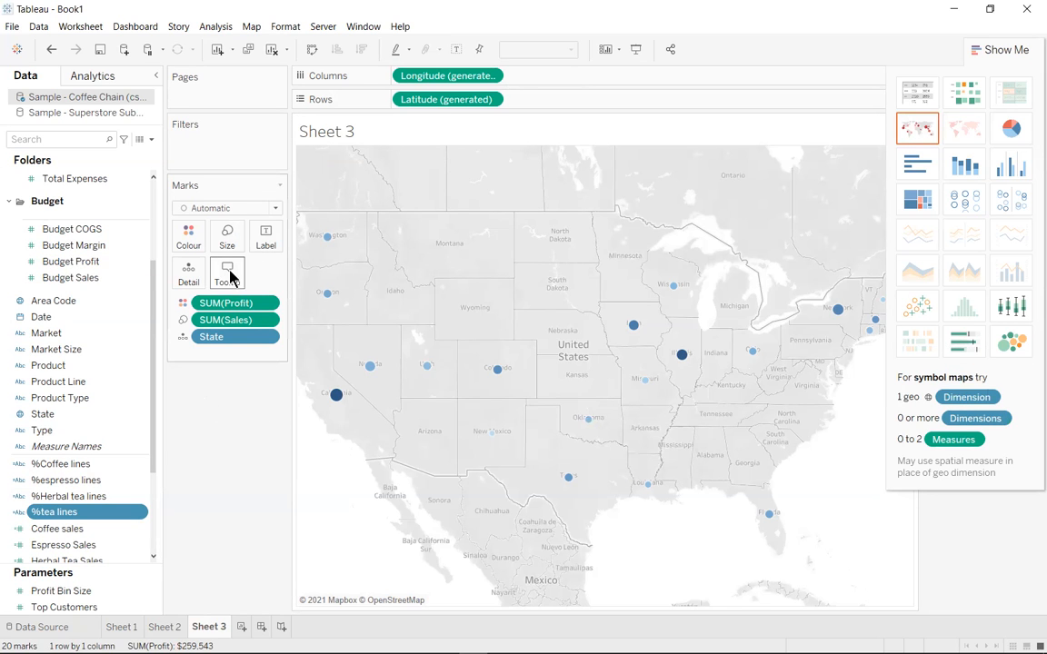
left_click(67, 465)
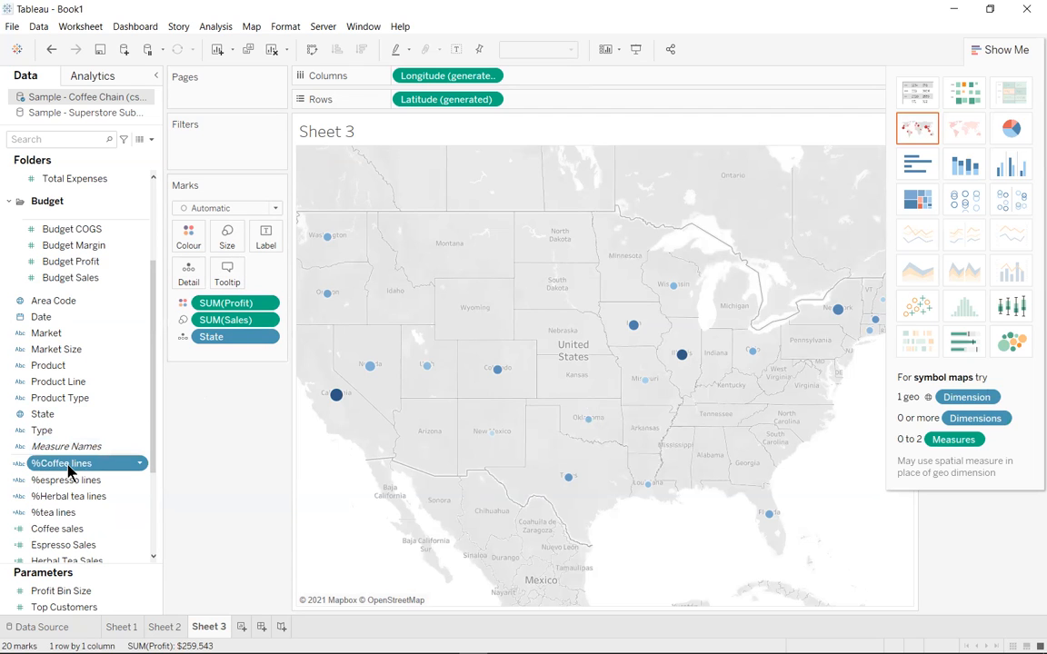
left_click(67, 467)
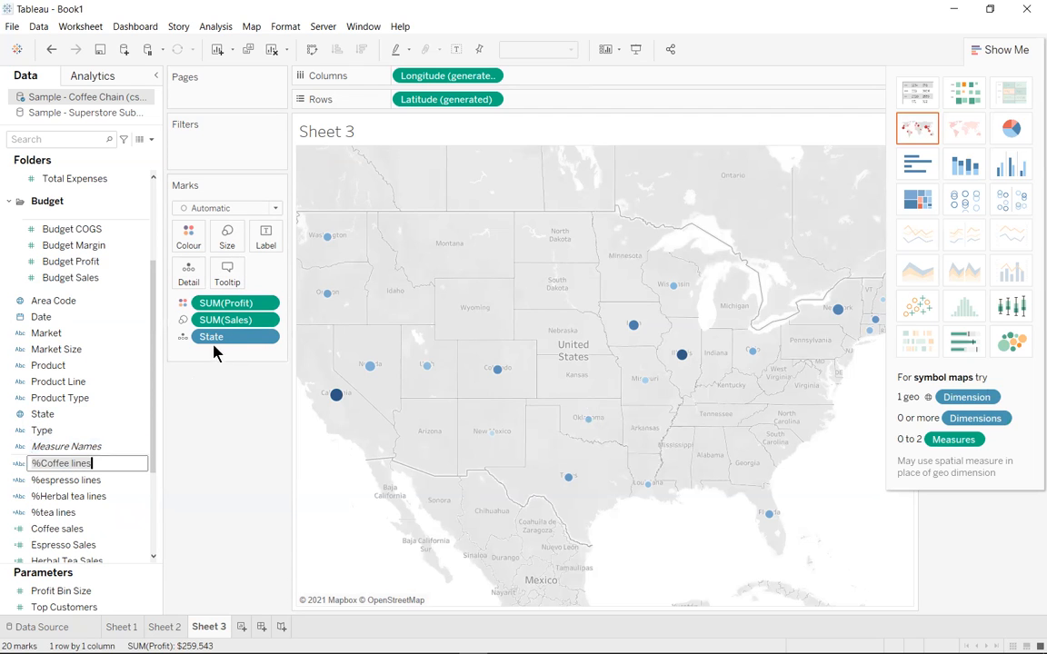
left_click(70, 480)
left_click_drag(63, 468, 217, 363)
left_click_drag(63, 486, 218, 289)
left_click(58, 498)
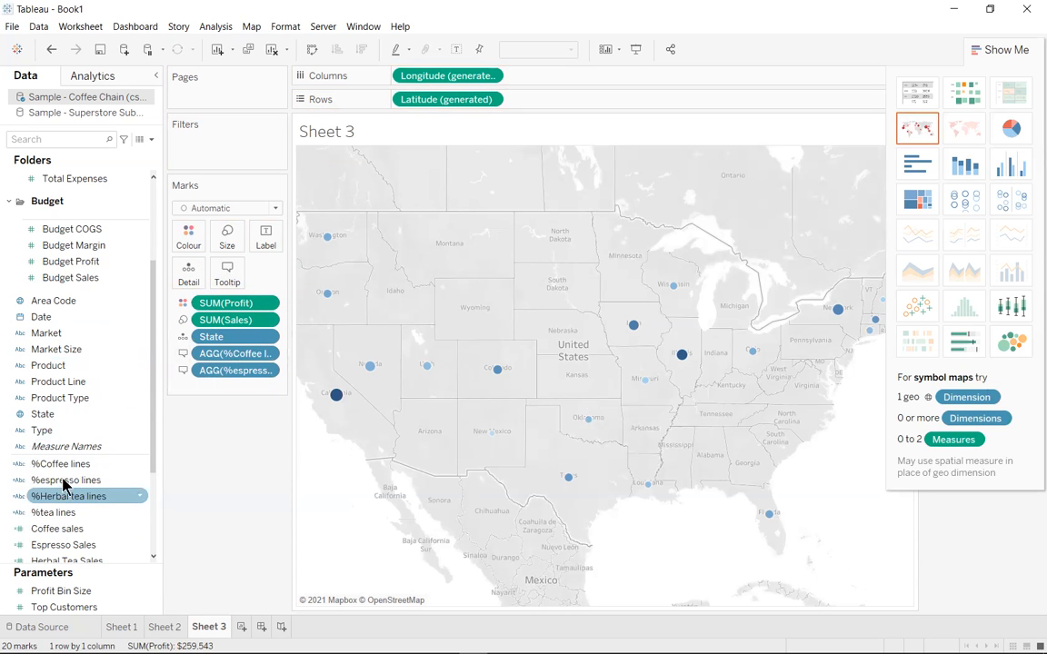
left_click_drag(65, 496, 229, 277)
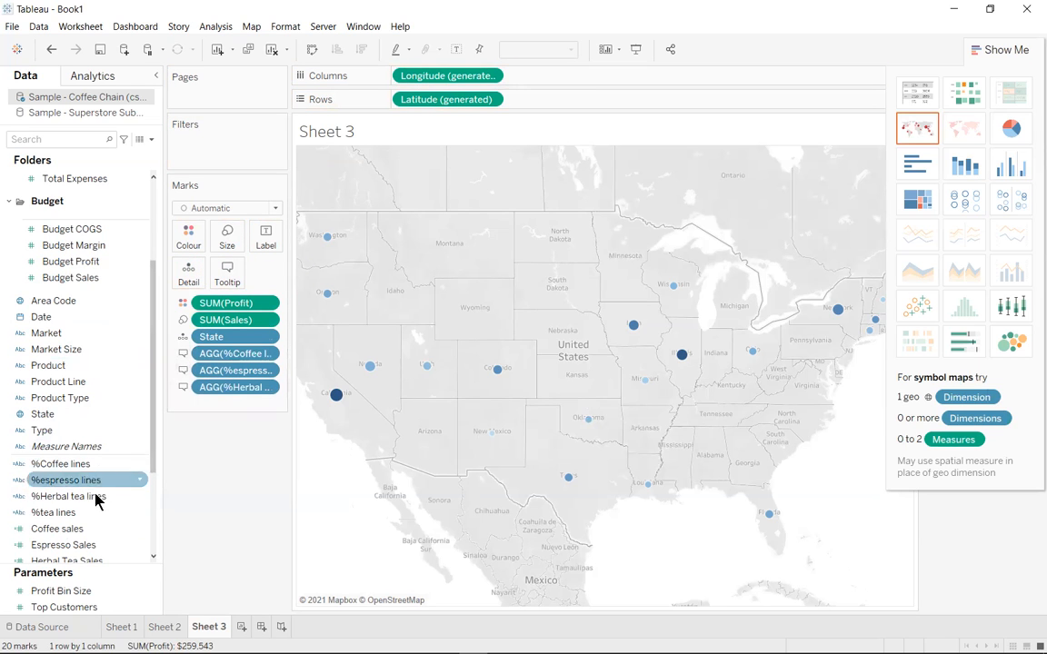
left_click(67, 514)
left_click_drag(67, 519, 168, 318)
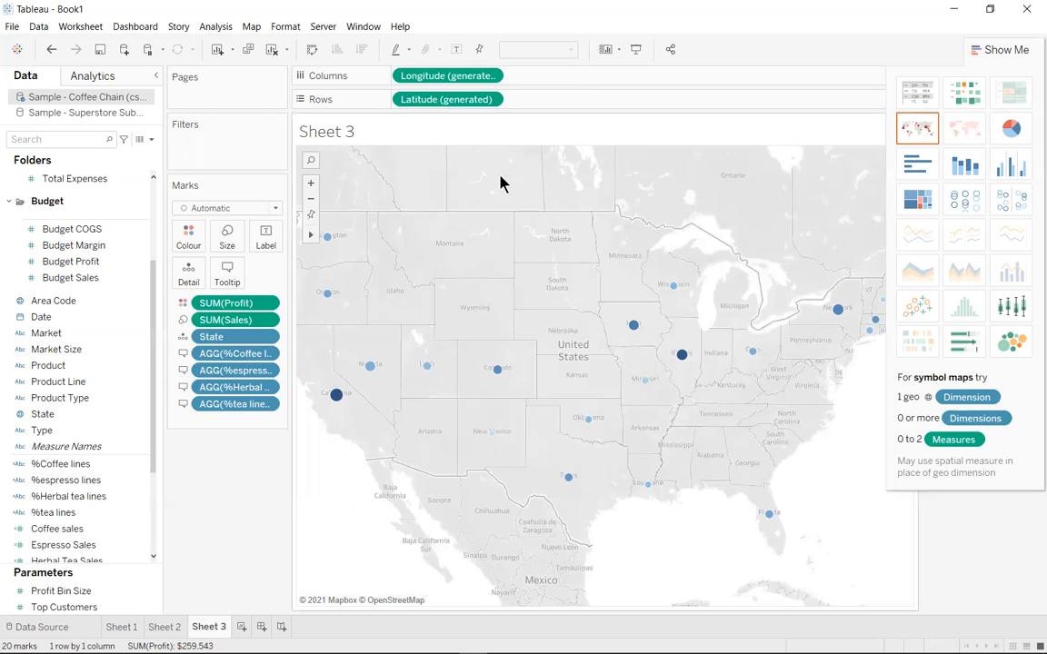
Review the worksheet's tooltip text and the items available to insert, and accept the tooltip as it is
left_click(83, 27)
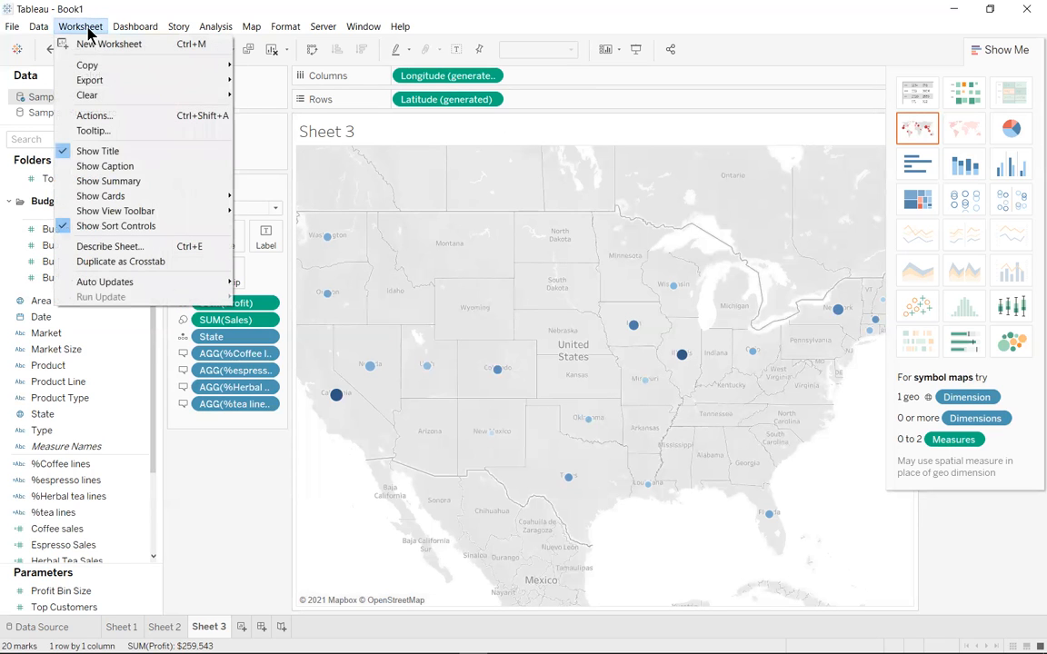
left_click(100, 131)
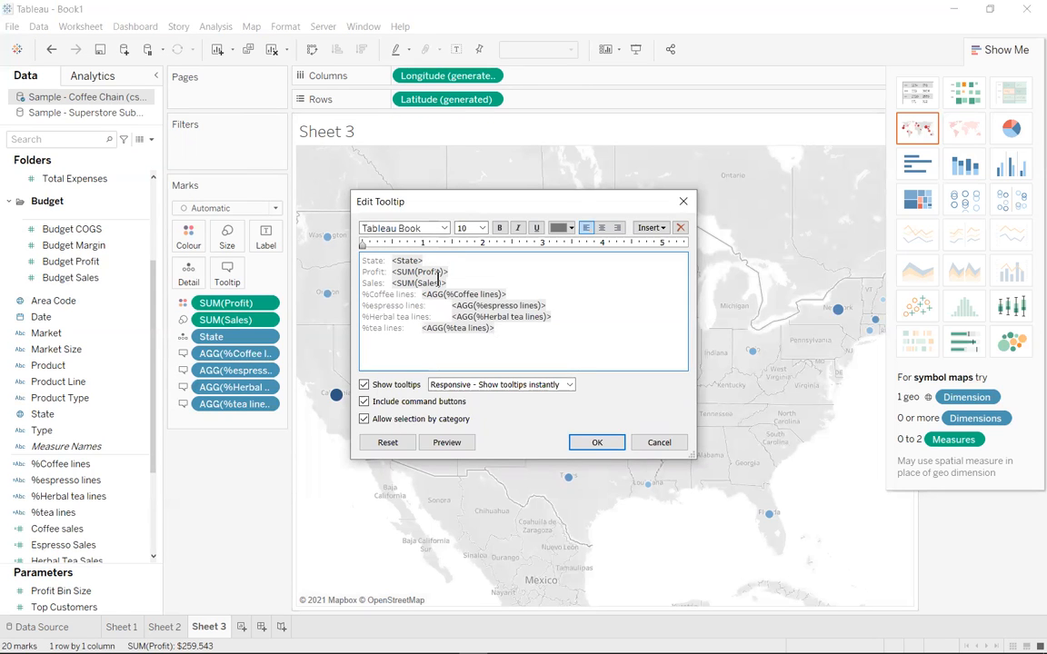
left_click(662, 228)
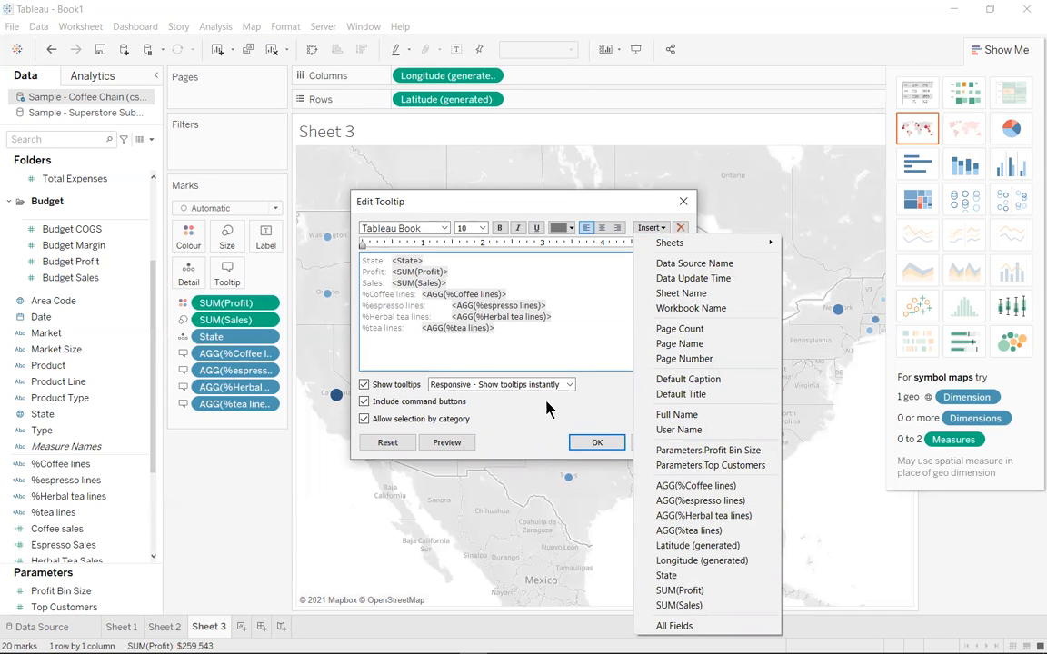
left_click(382, 293)
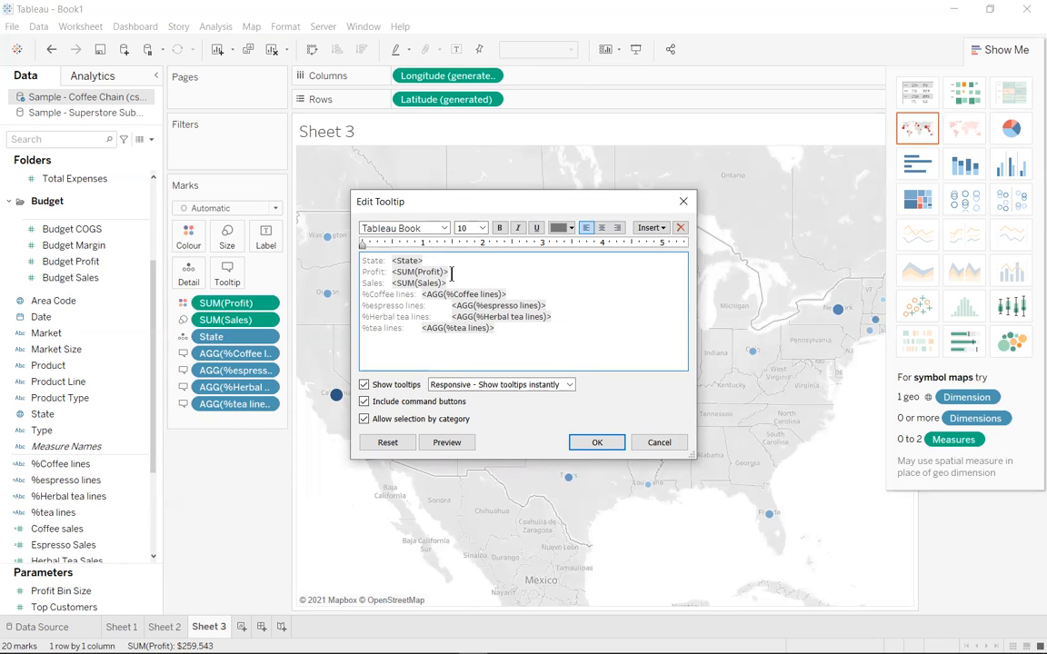
left_click(597, 444)
Examine the tooltips of individual state marks, such as Iowa and Illinois, for the percentage lines of each product type
mouse_move(496, 373)
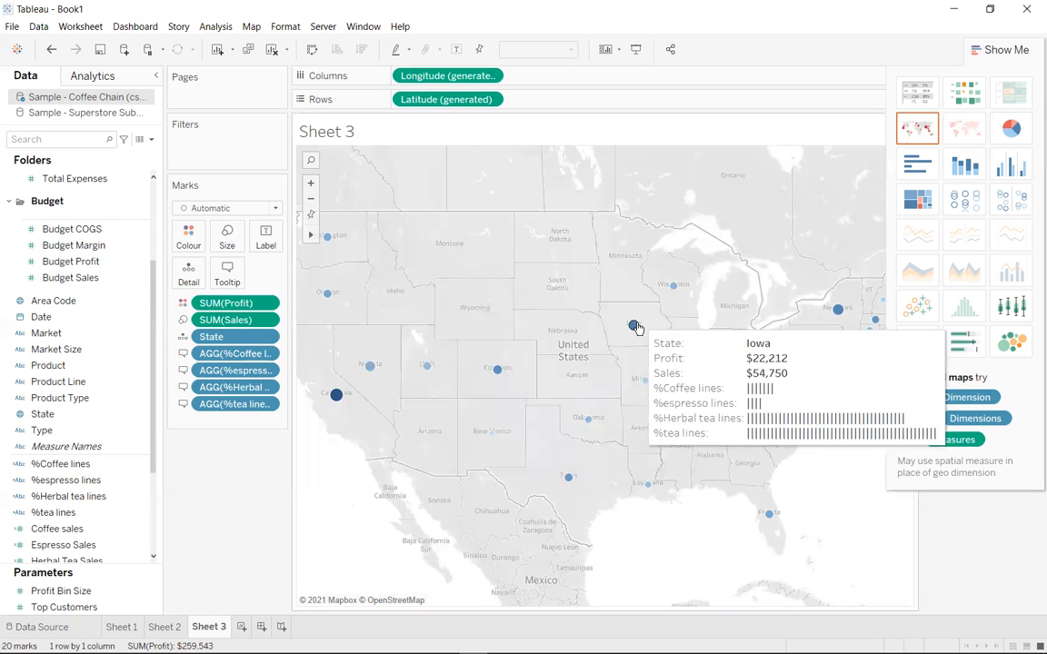
mouse_move(690, 370)
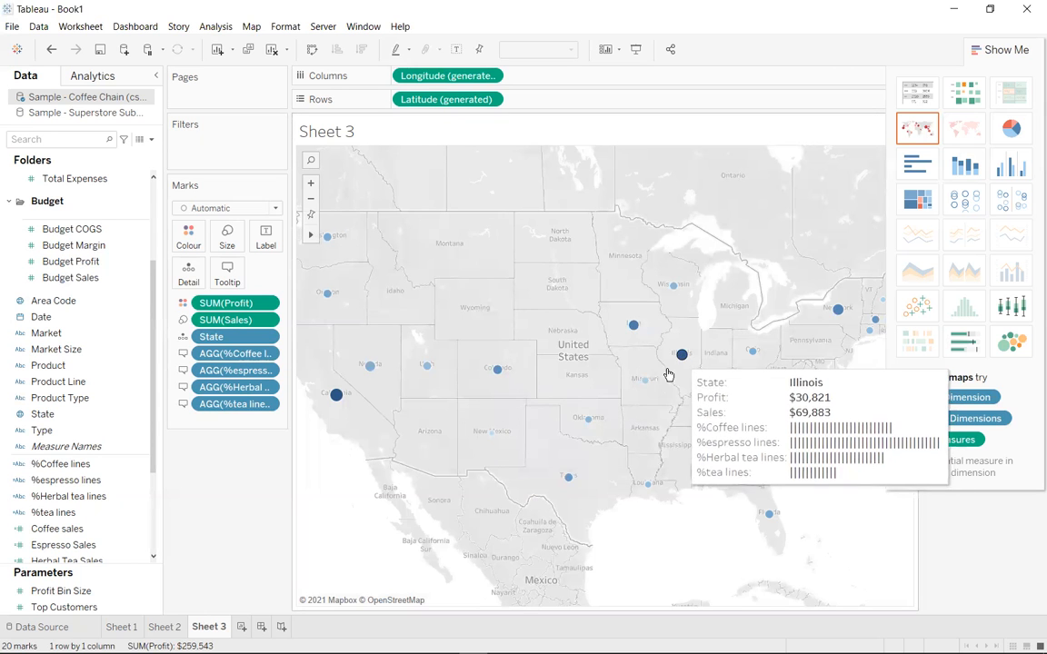
mouse_move(643, 382)
mouse_move(648, 487)
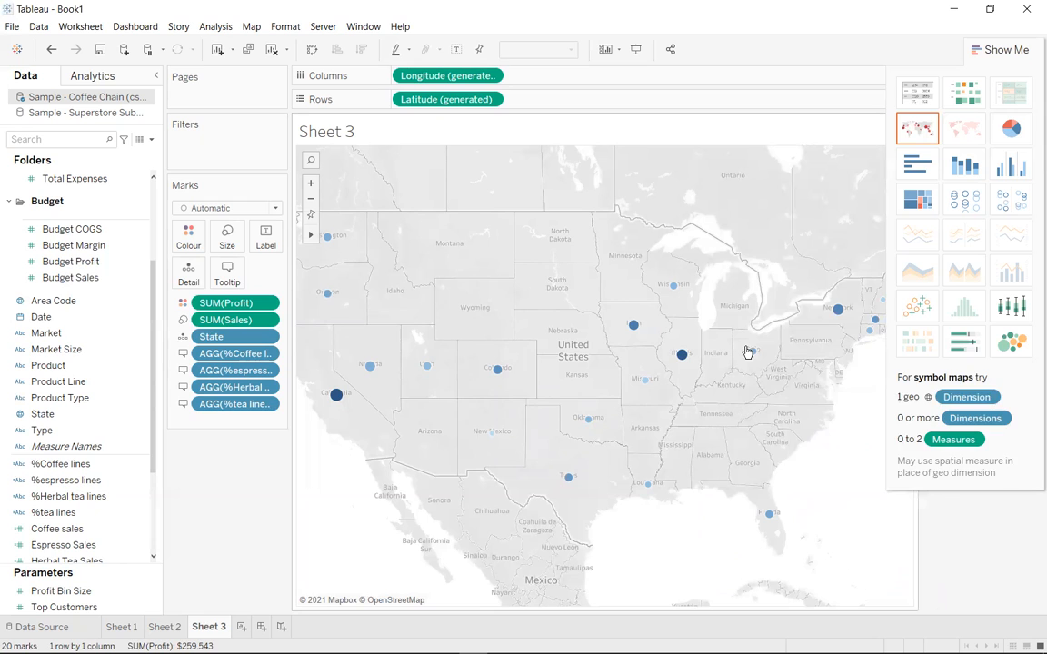
mouse_move(752, 352)
Connect to the Microsoft Excel file Singapore dataset.xlsx as a new data source
left_click(17, 50)
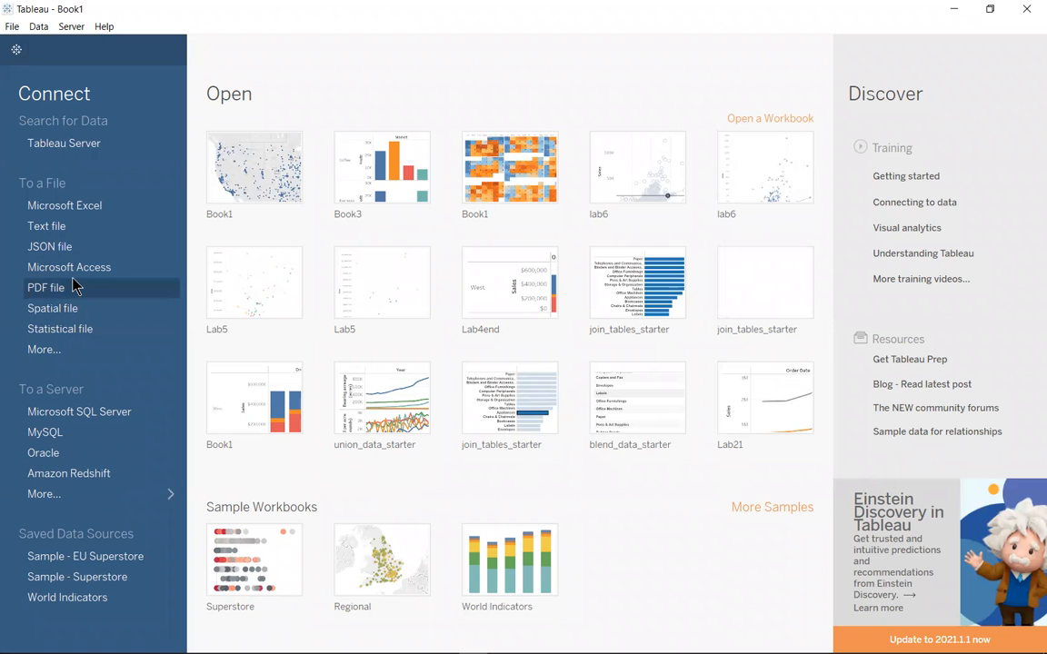
left_click(77, 211)
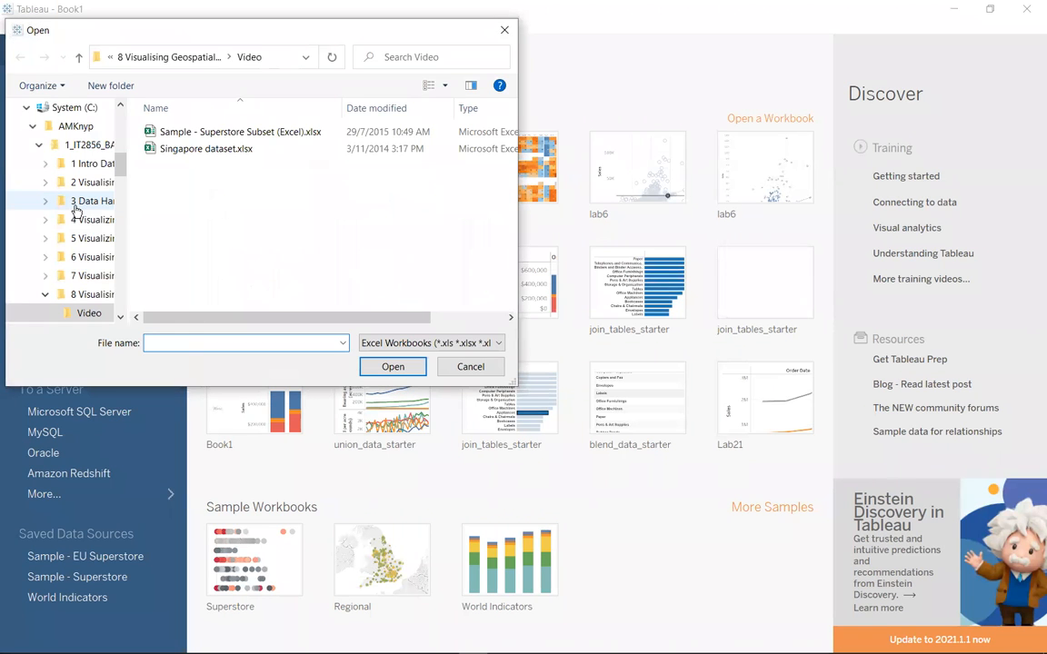
left_click(207, 153)
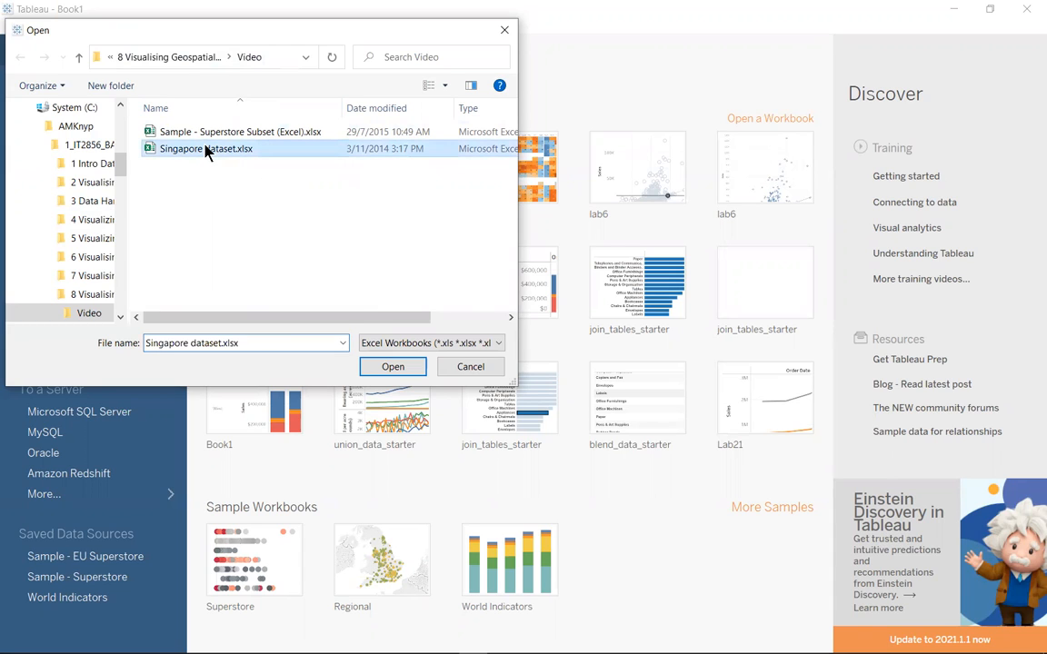
left_click(393, 367)
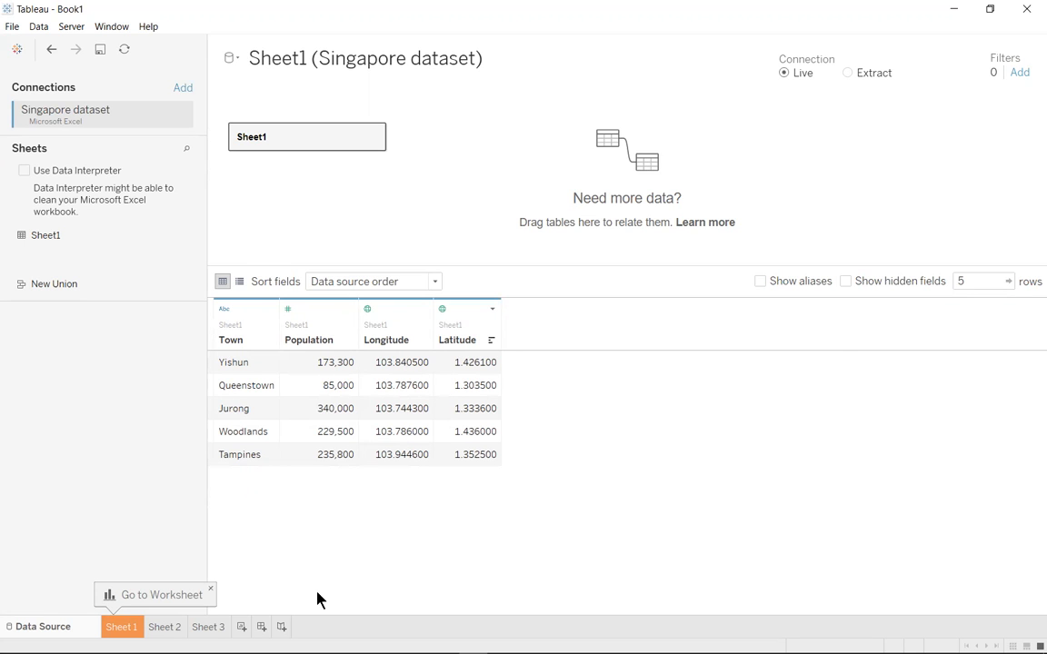
Create a new worksheet and build a map with Latitude on rows and Longitude on columns
left_click(241, 627)
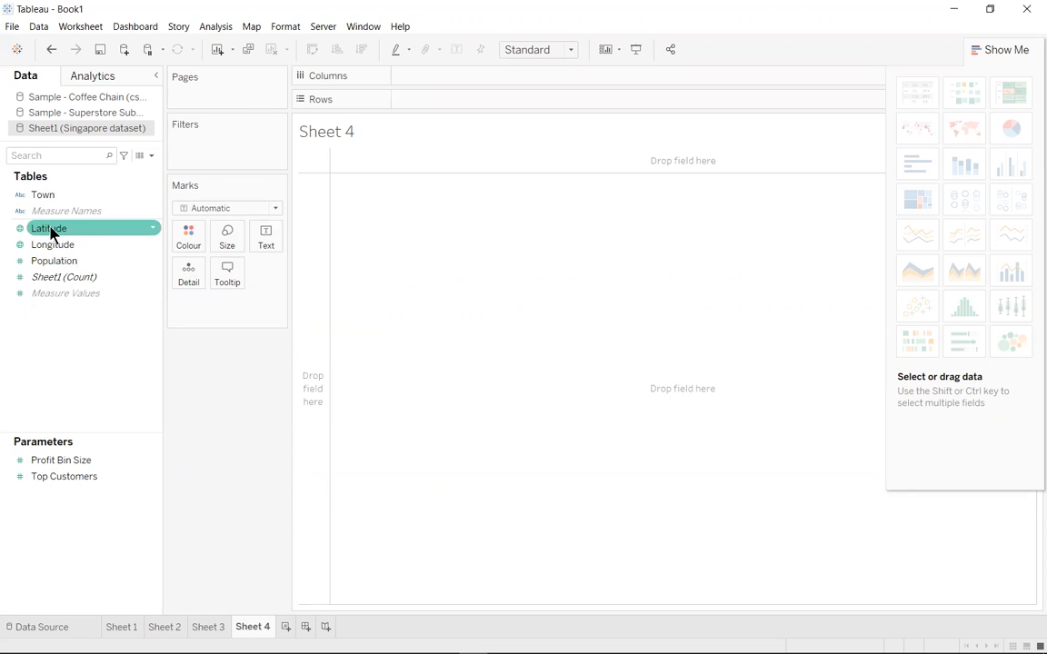
left_click_drag(52, 232, 428, 107)
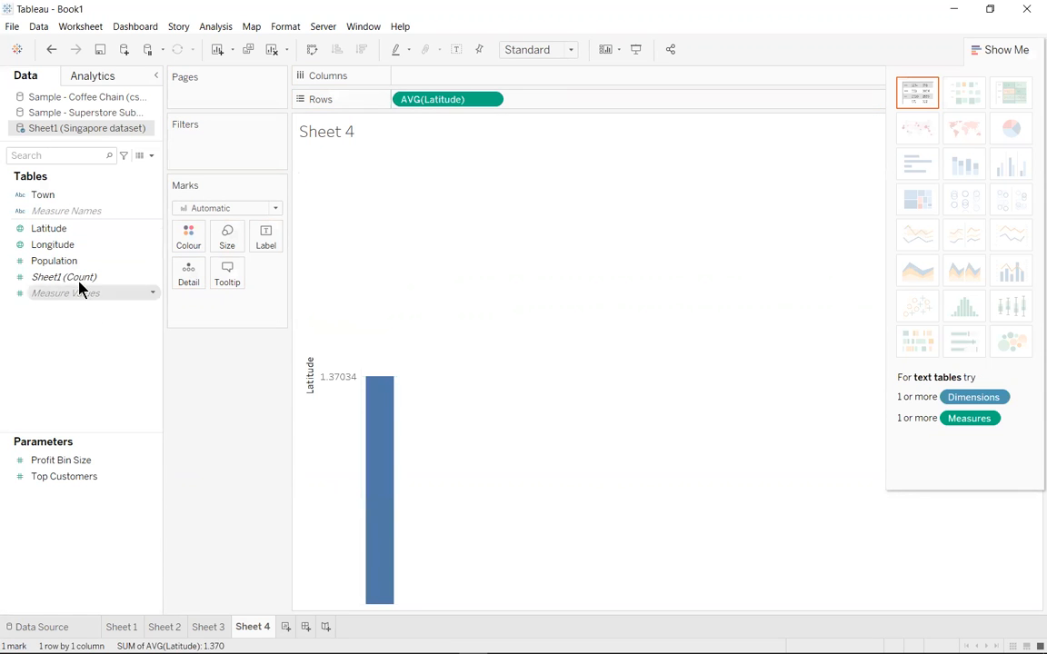
left_click_drag(55, 257, 421, 82)
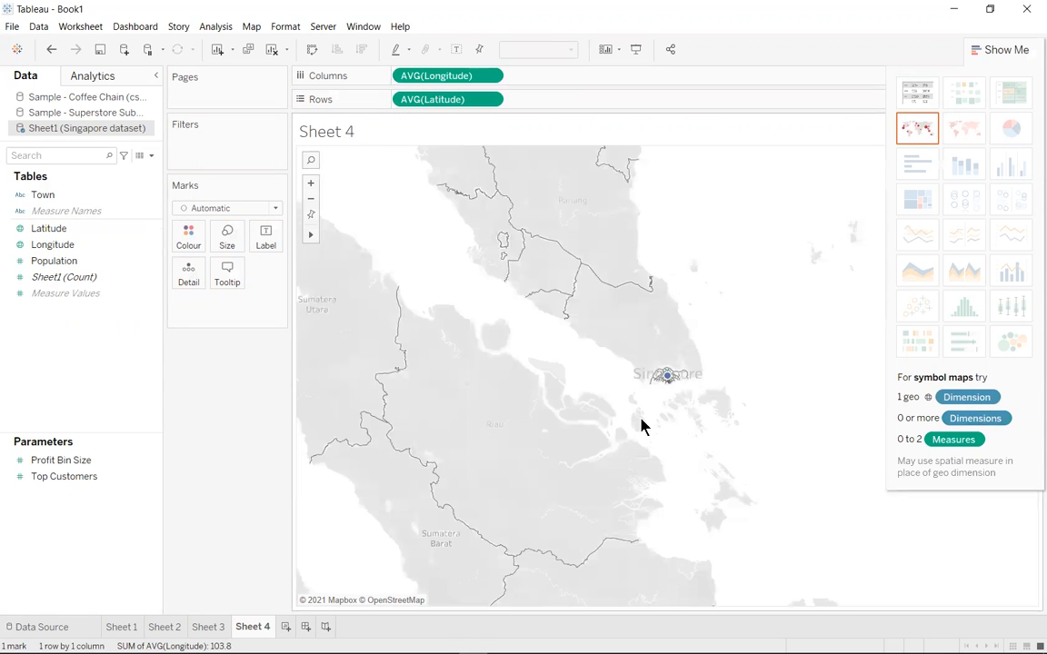
Break the Singapore map marks down by Town as detail and size them by Population
left_click(309, 216)
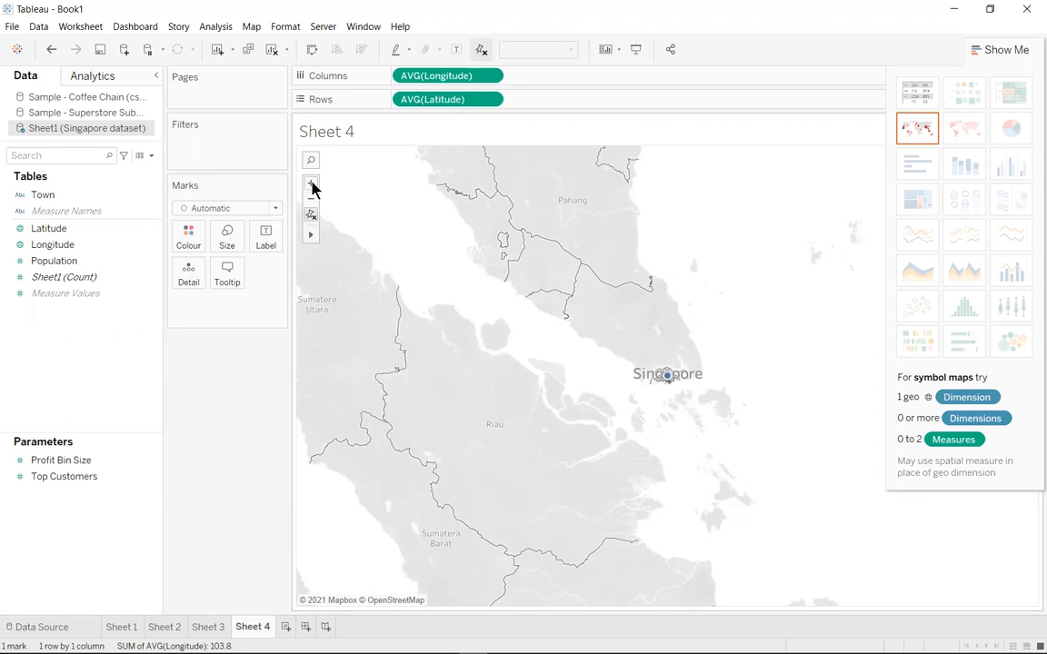
left_click(309, 181)
left_click(309, 182)
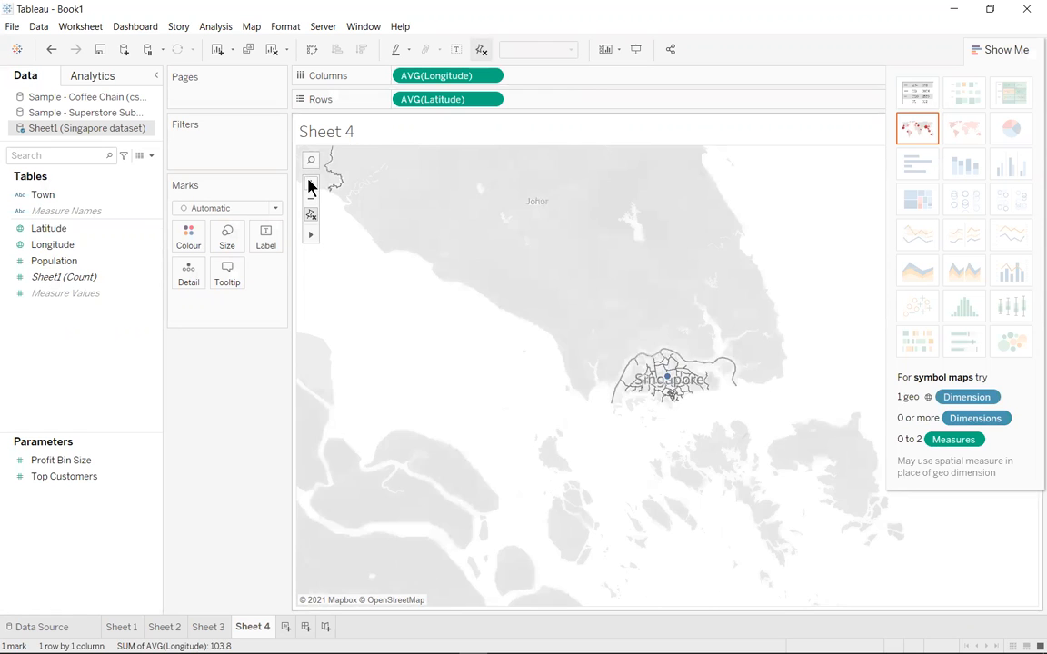
left_click(310, 185)
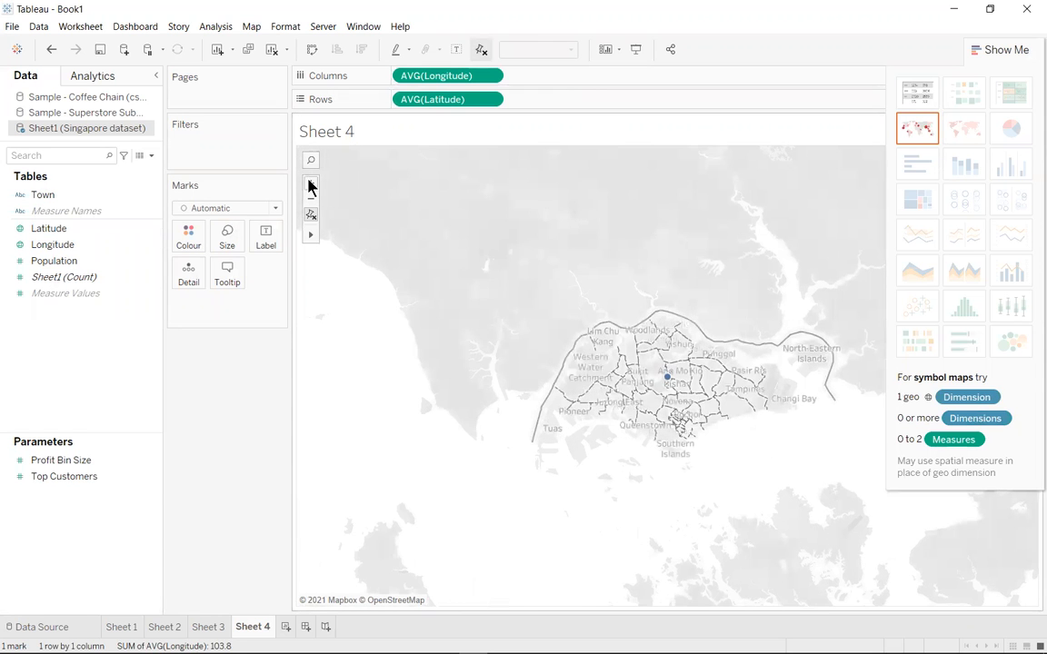
left_click(310, 185)
left_click(310, 184)
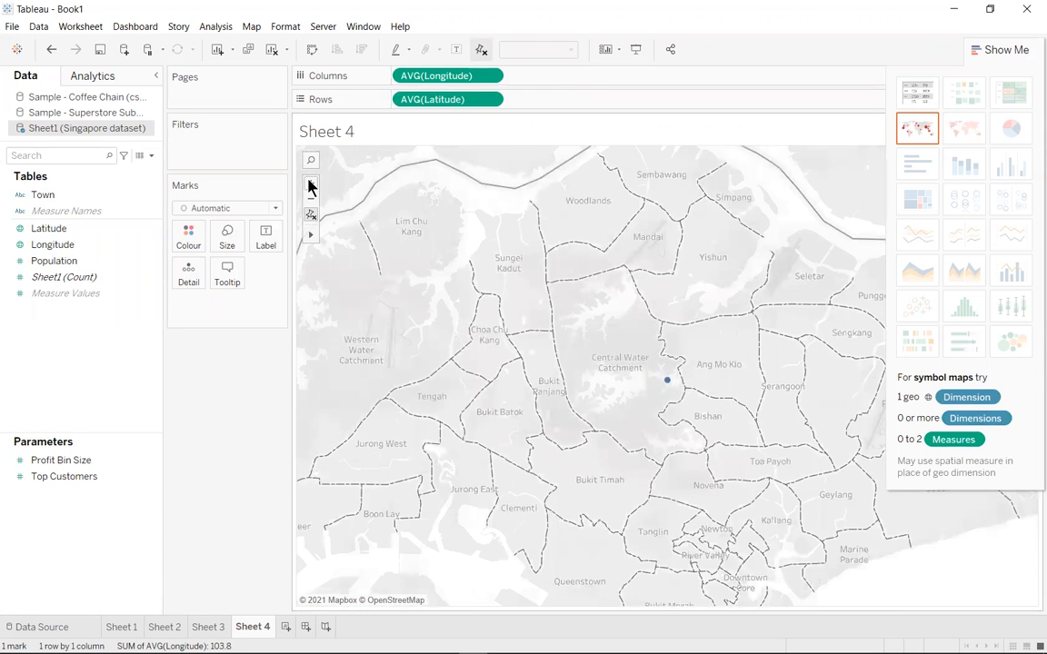
left_click(310, 205)
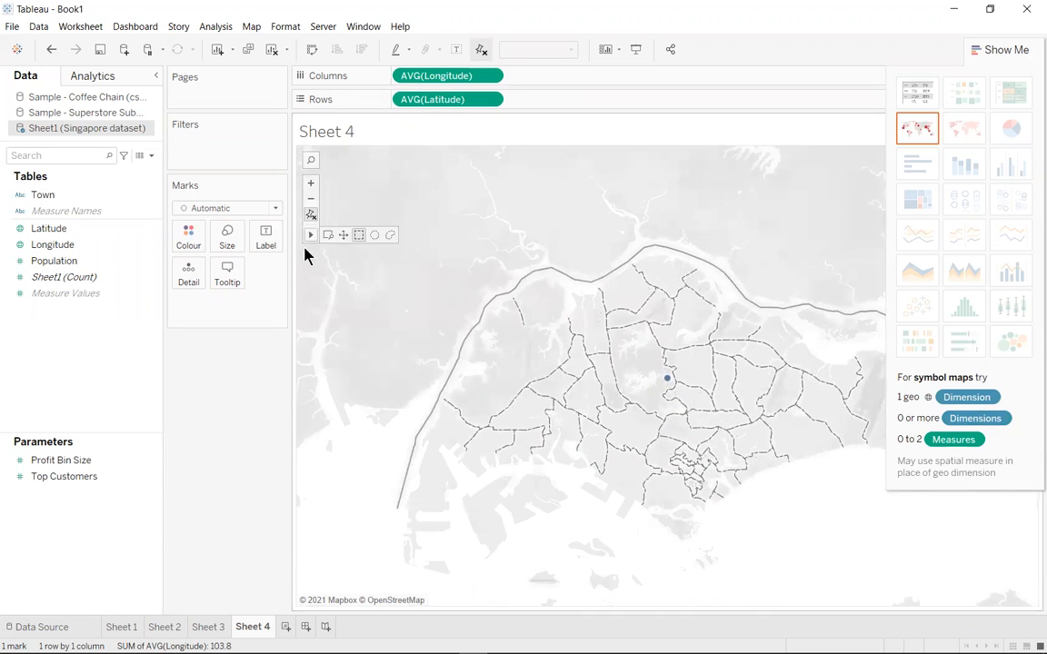
left_click_drag(36, 194, 193, 308)
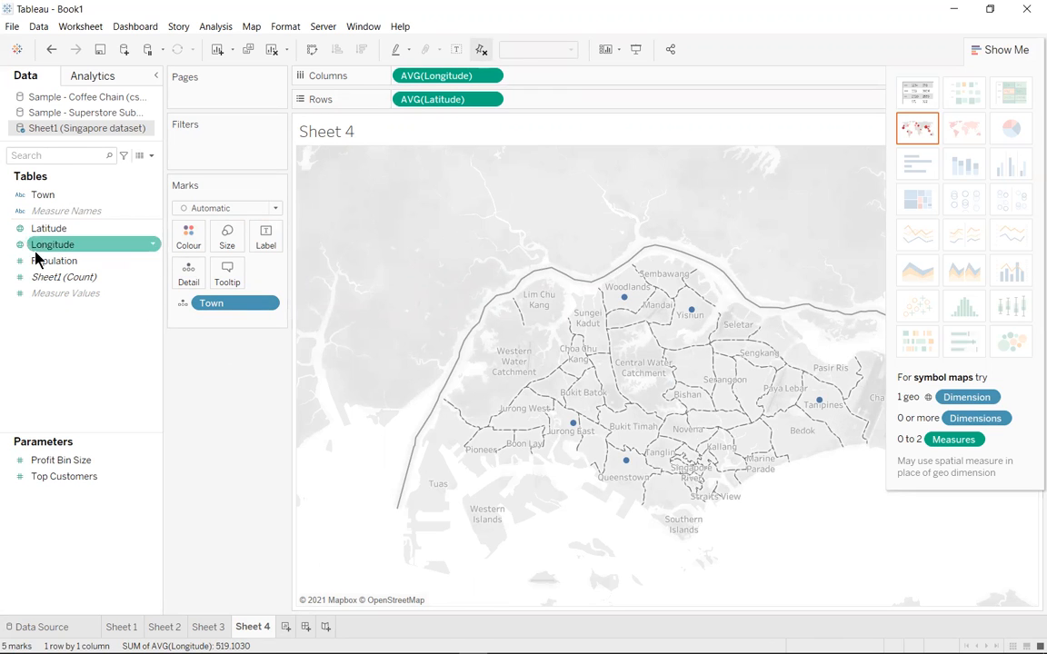
left_click_drag(36, 261, 227, 238)
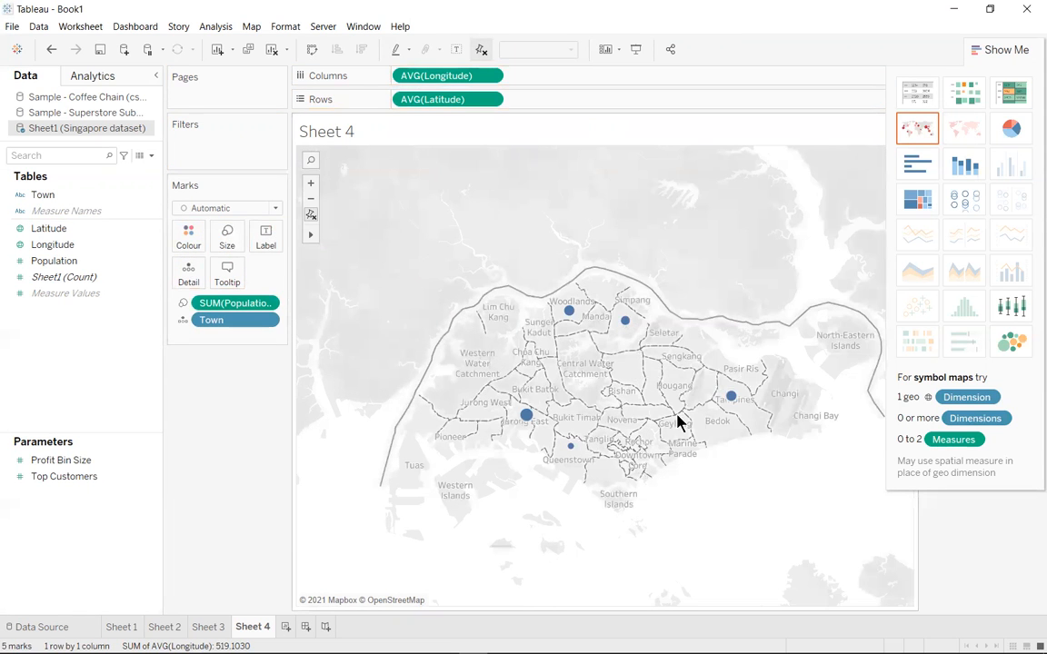
left_click(310, 184)
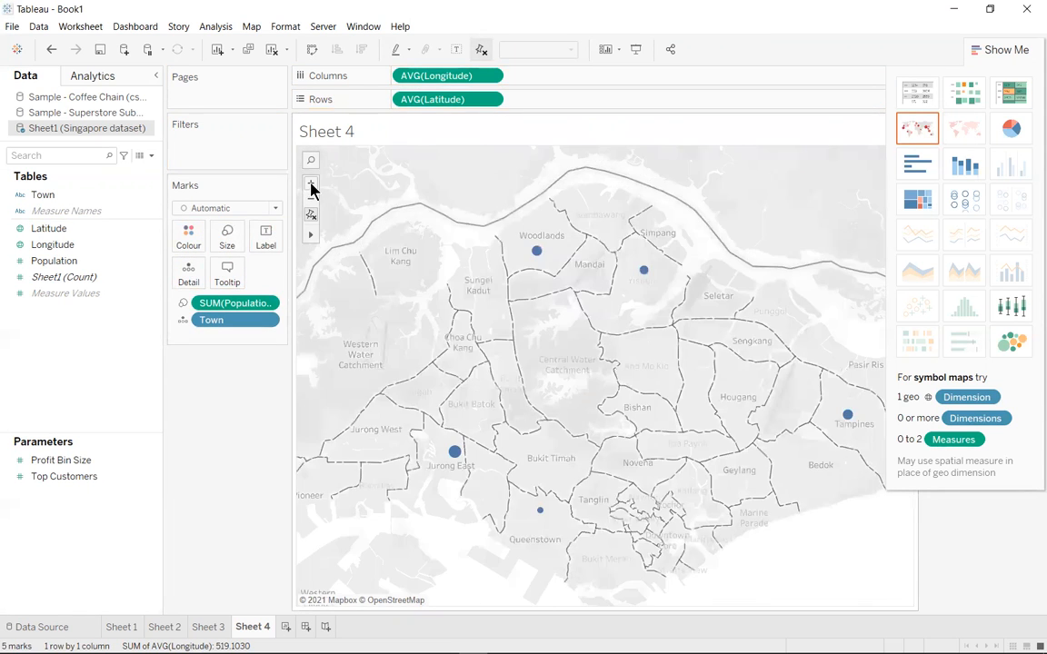